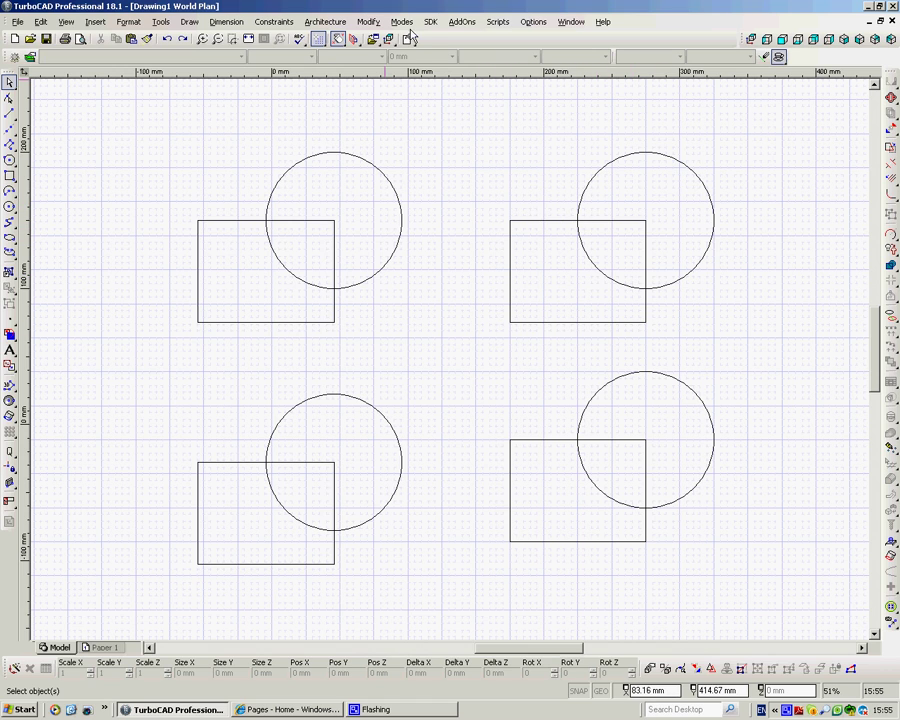
- Combine the upper-right circle and rectangle into one outline with 2D Add
click(366, 24)
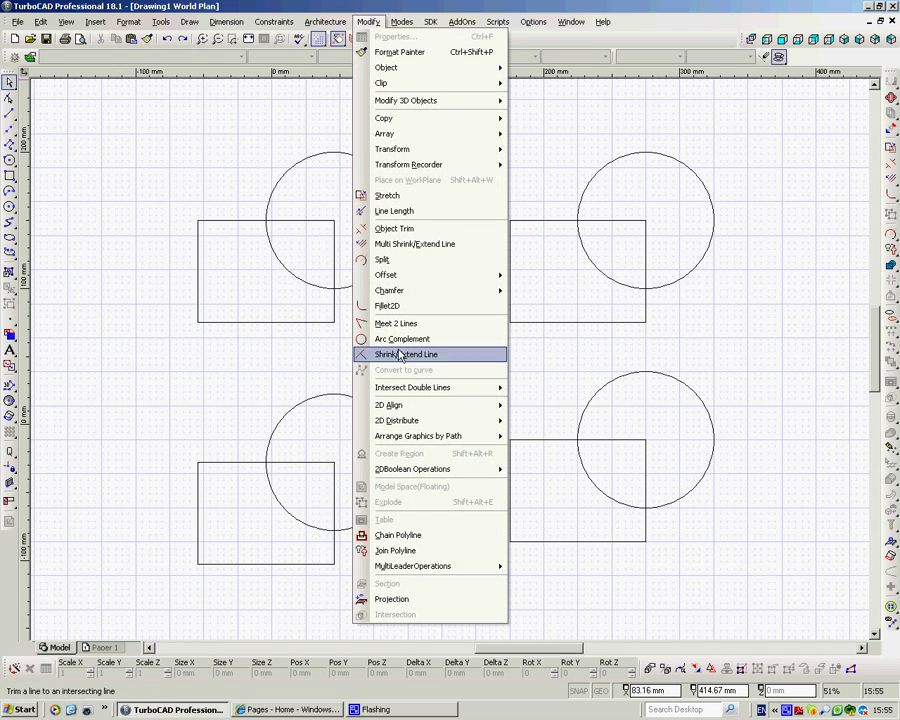
mouse_move(410, 468)
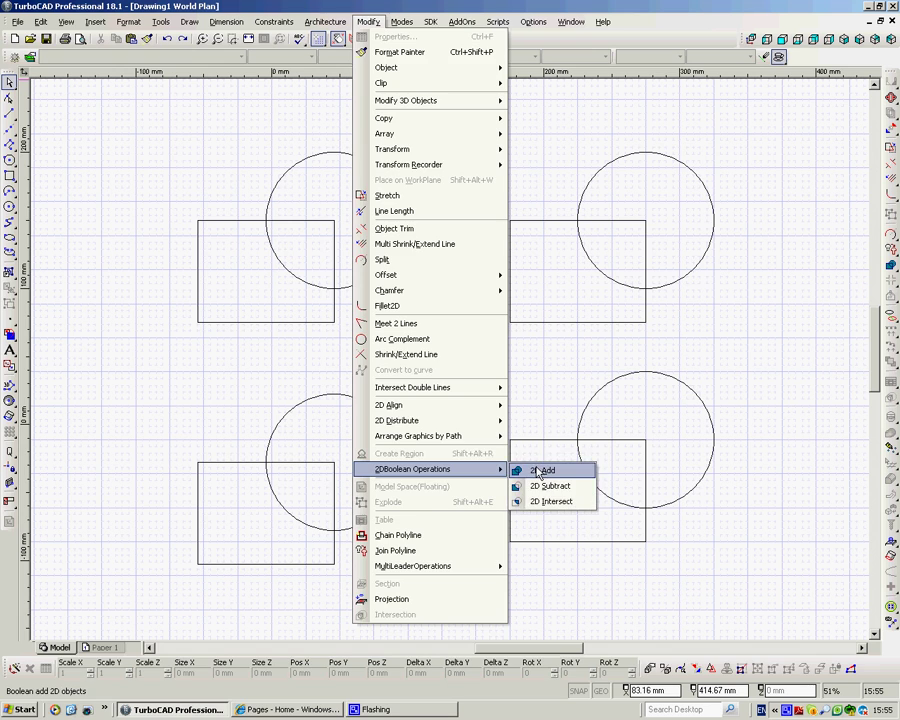
click(542, 469)
click(614, 169)
click(540, 228)
right_click(486, 195)
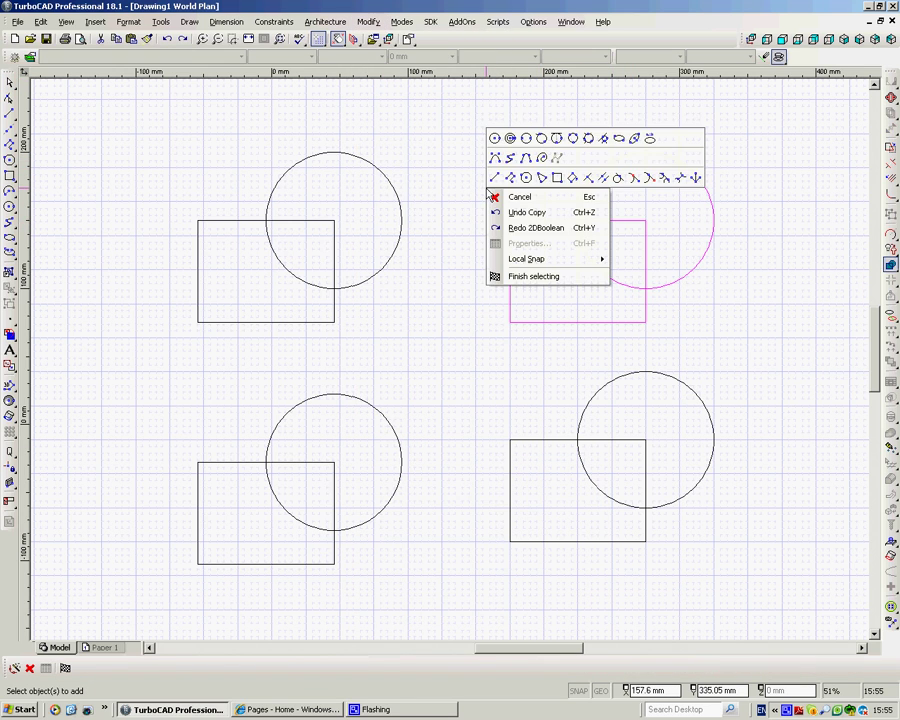
click(535, 278)
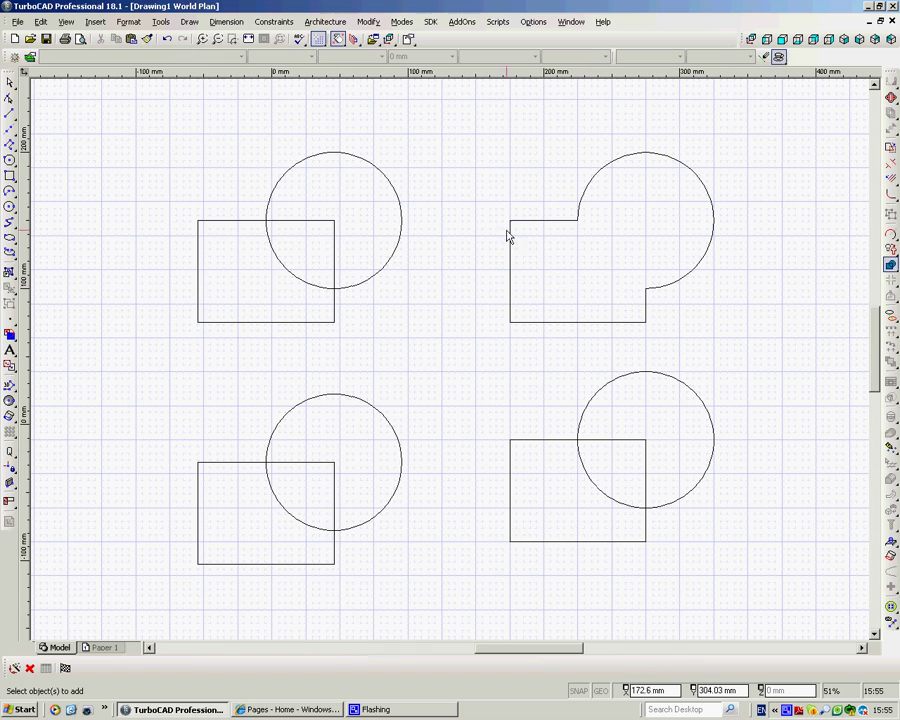
- Trim the circle's arc inside the upper-left rectangle, using the rectangle as cutting edge
click(368, 22)
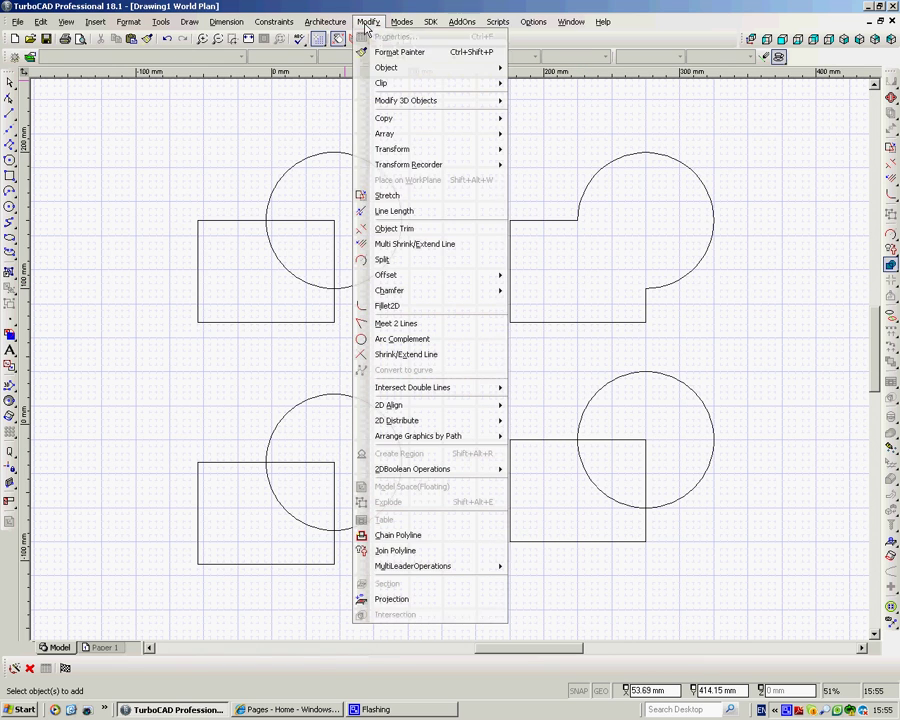
click(410, 288)
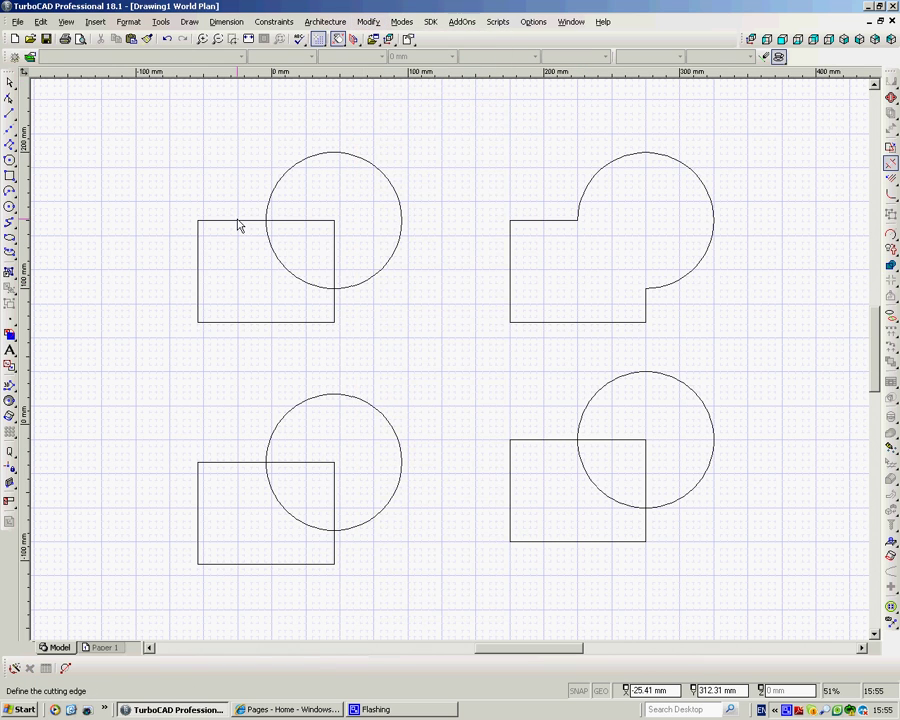
click(237, 222)
click(277, 258)
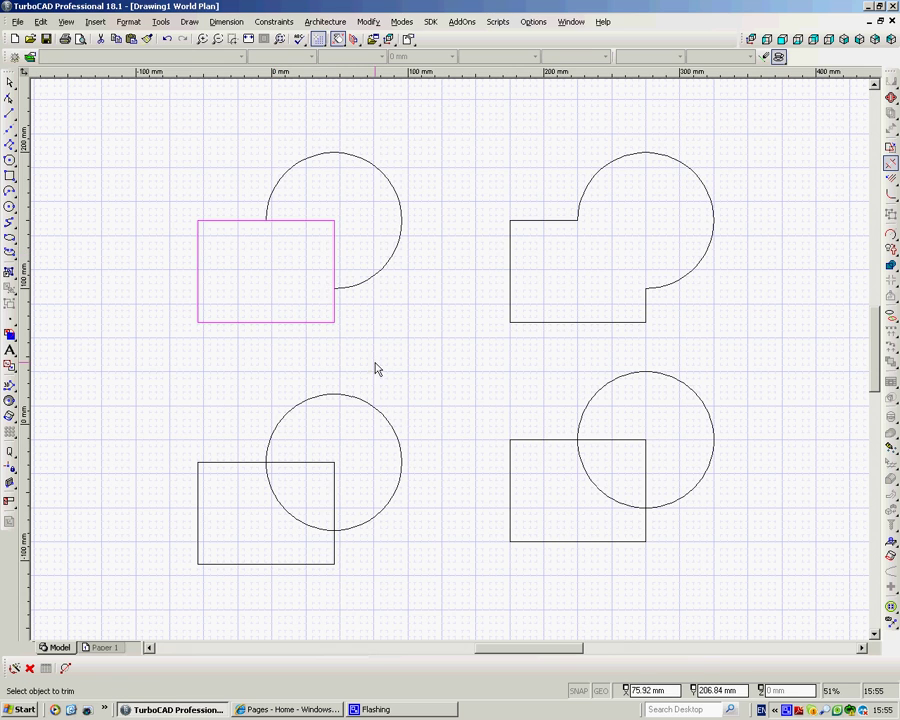
key(Escape)
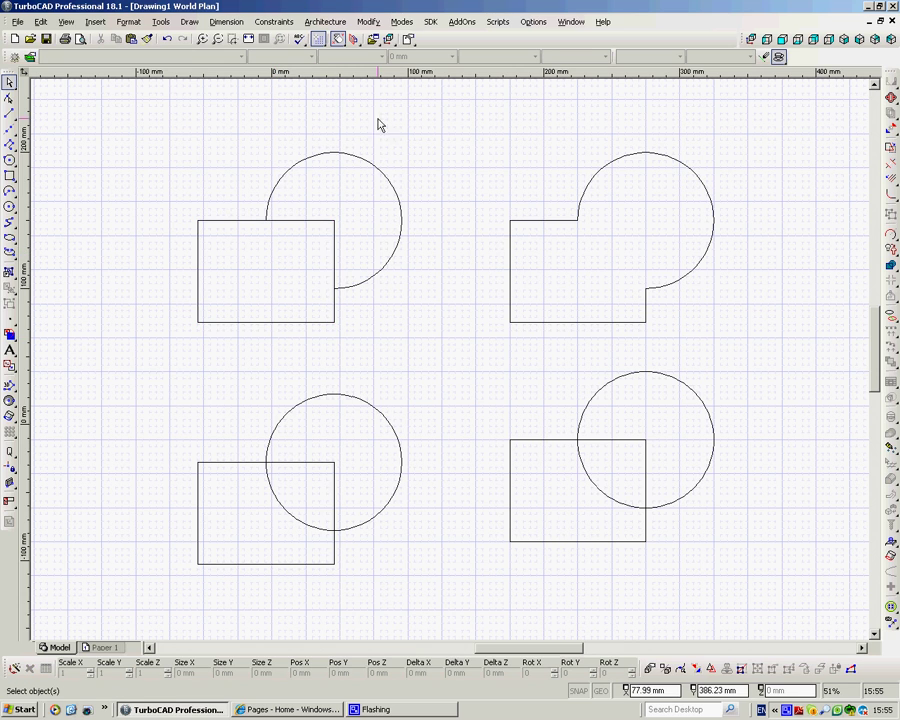
- Trim the rectangle corner inside the upper-left circle, using the circle as cutting edge
click(369, 22)
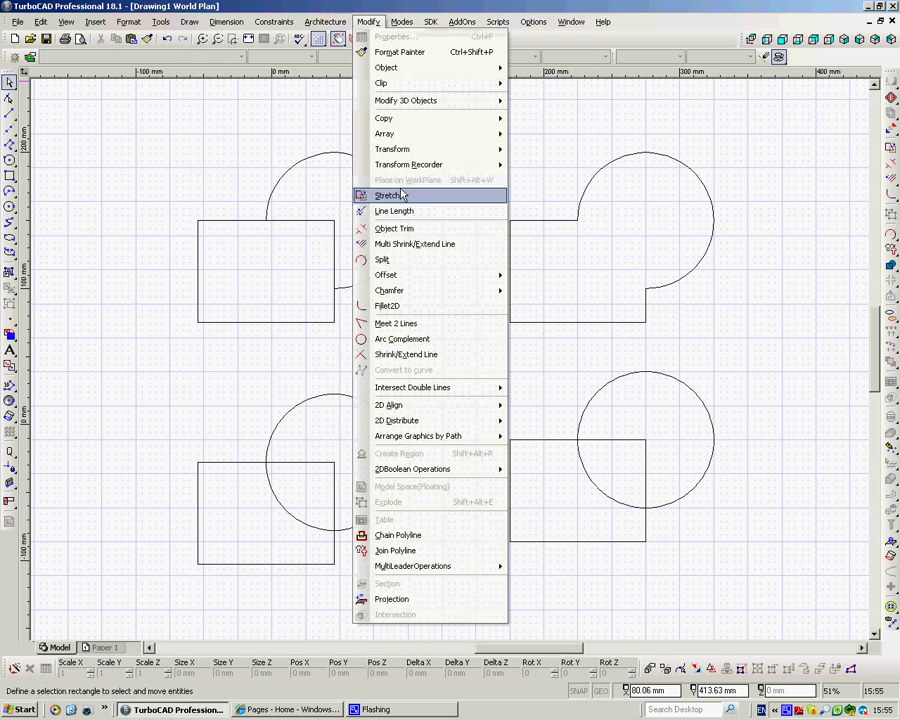
click(406, 227)
click(323, 157)
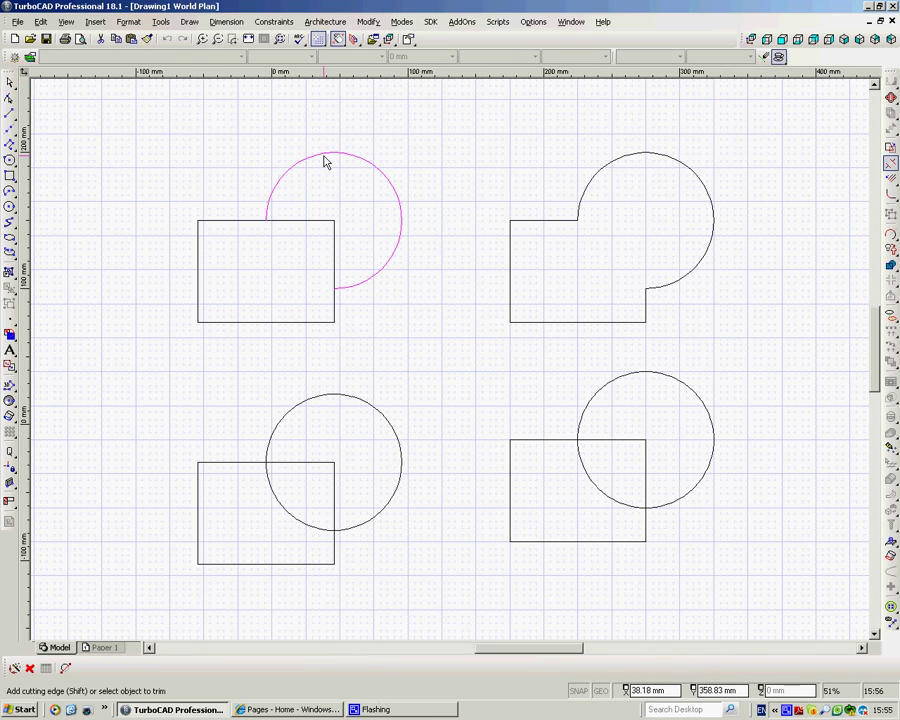
click(315, 221)
right_click(438, 205)
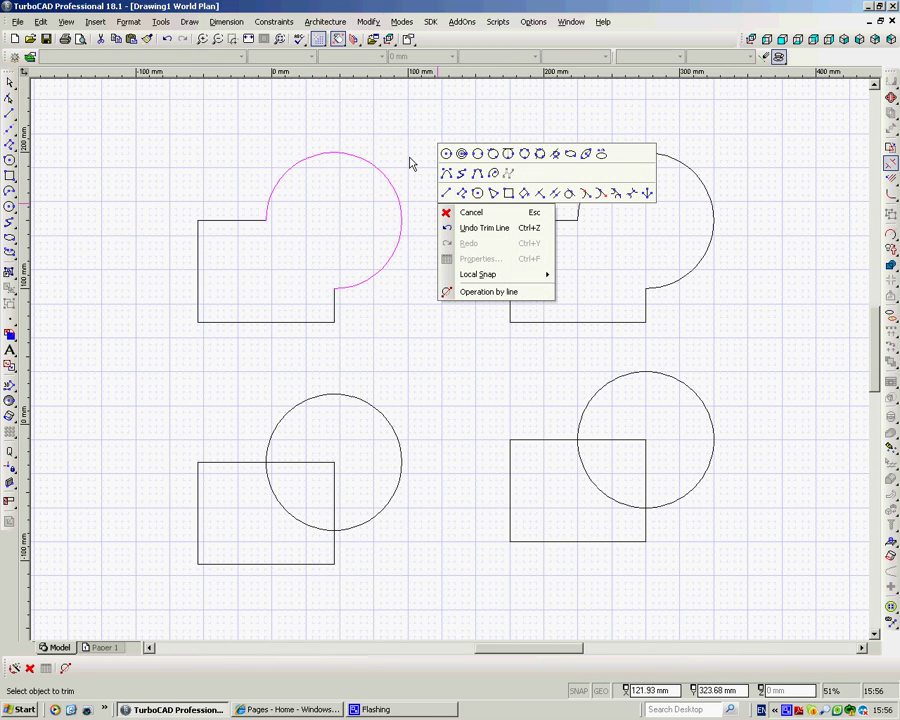
click(462, 291)
key(Escape)
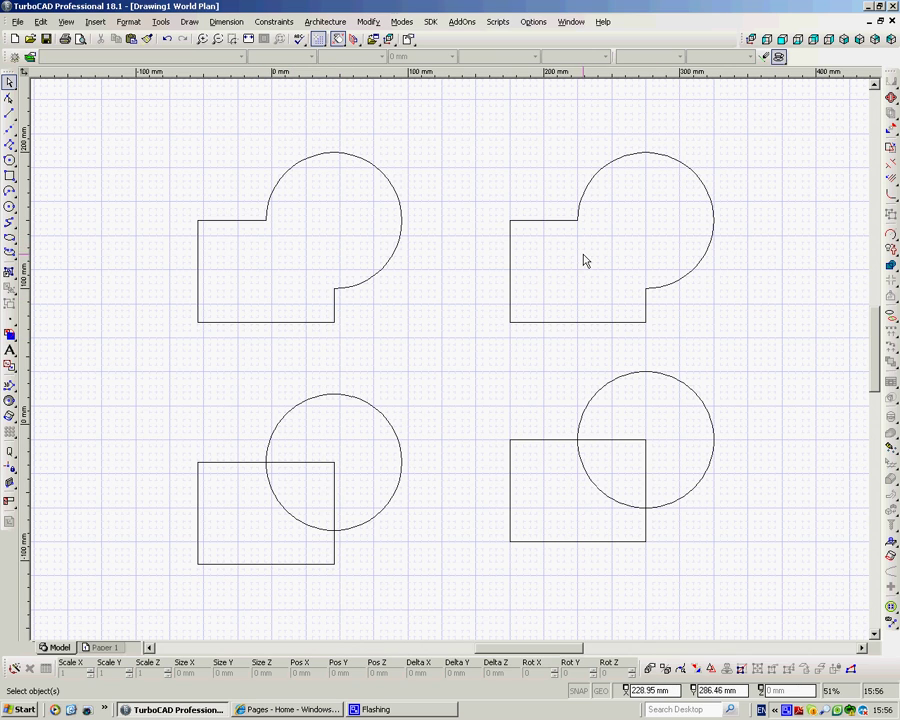
- Give the merged upper-right shape an L45 diagonal hatch brush at scale 20
drag(757, 366, 557, 240)
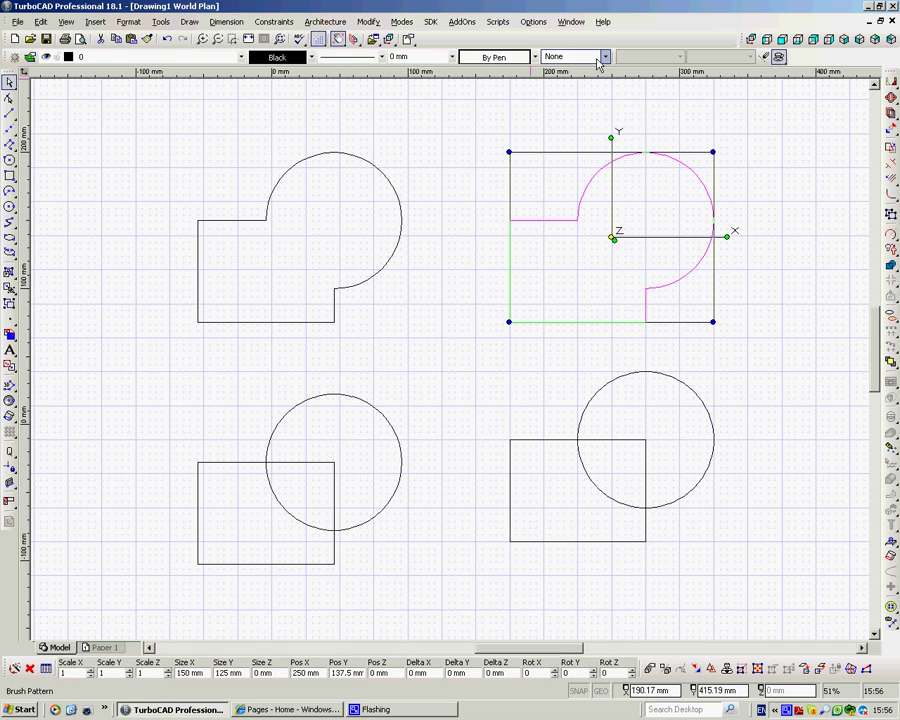
right_click(411, 160)
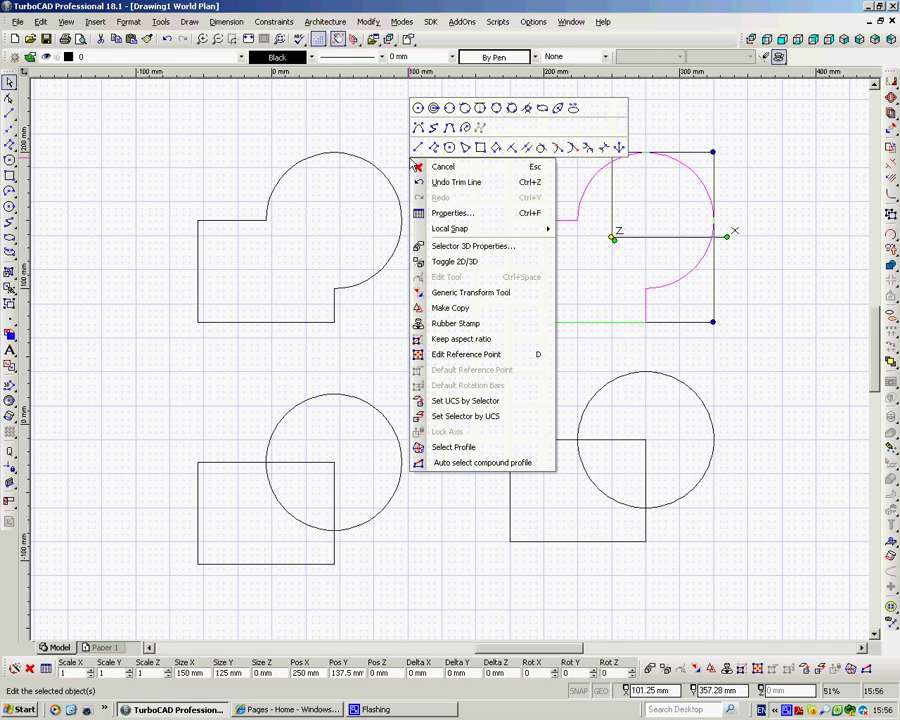
click(424, 212)
click(300, 212)
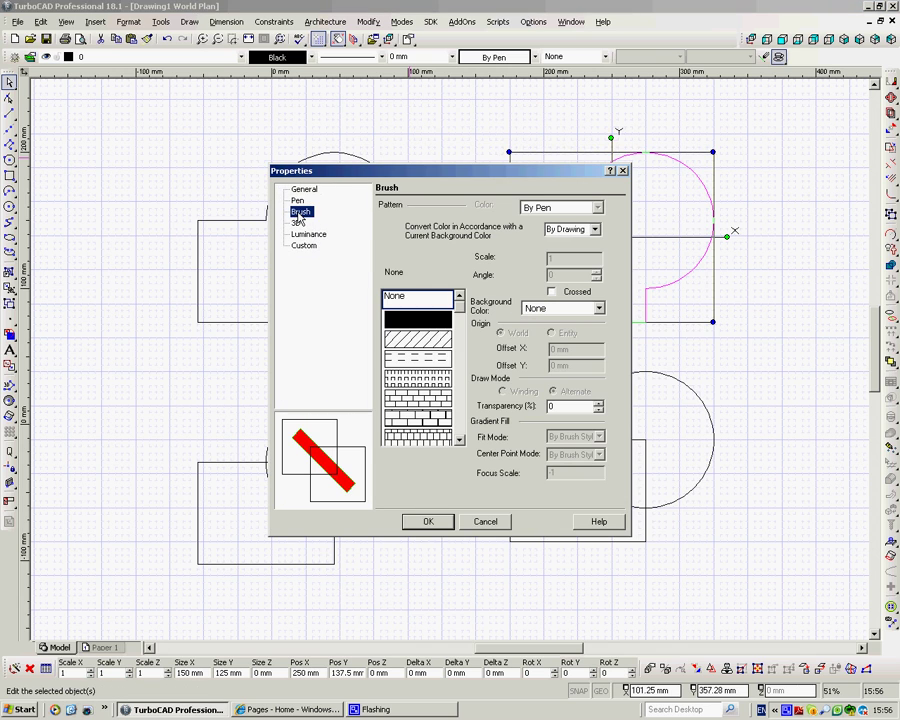
click(430, 342)
double_click(561, 260)
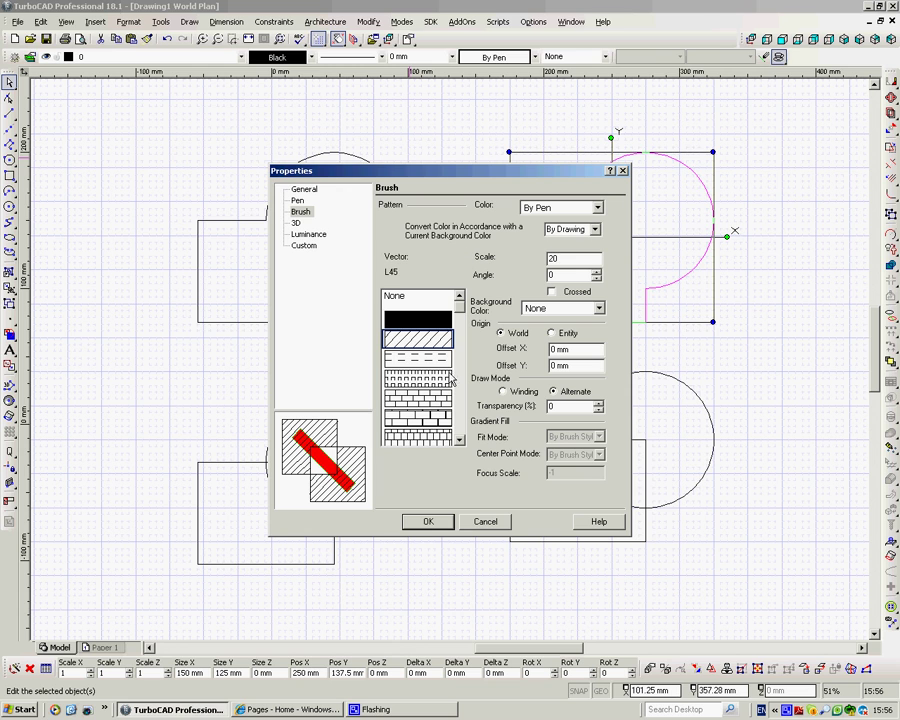
click(425, 522)
click(430, 364)
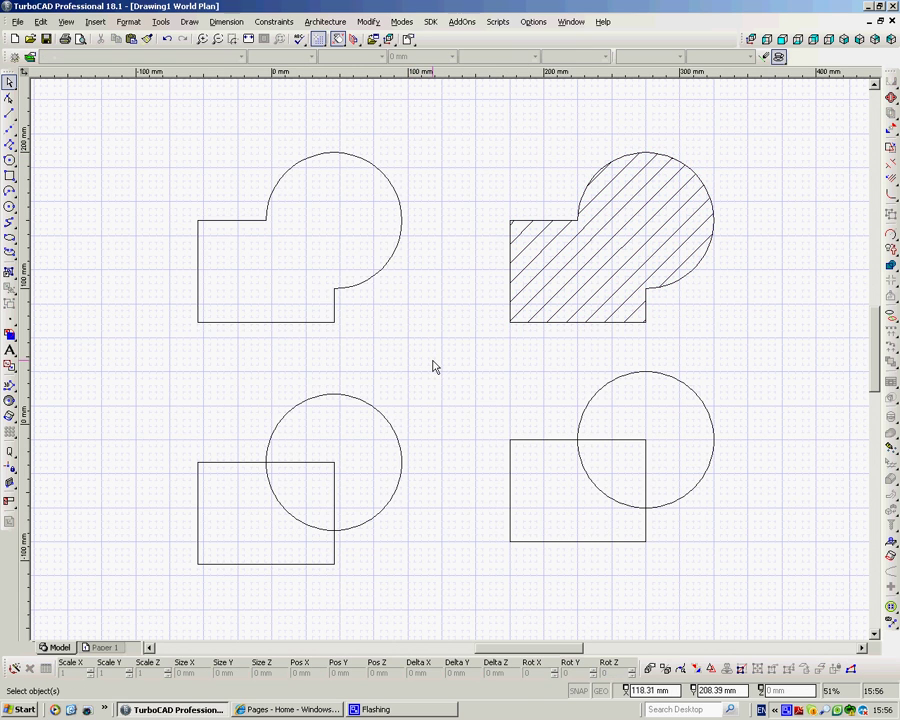
- Preview the L45 brush on the trimmed upper-left shape and close Properties without applying it
drag(421, 368, 273, 257)
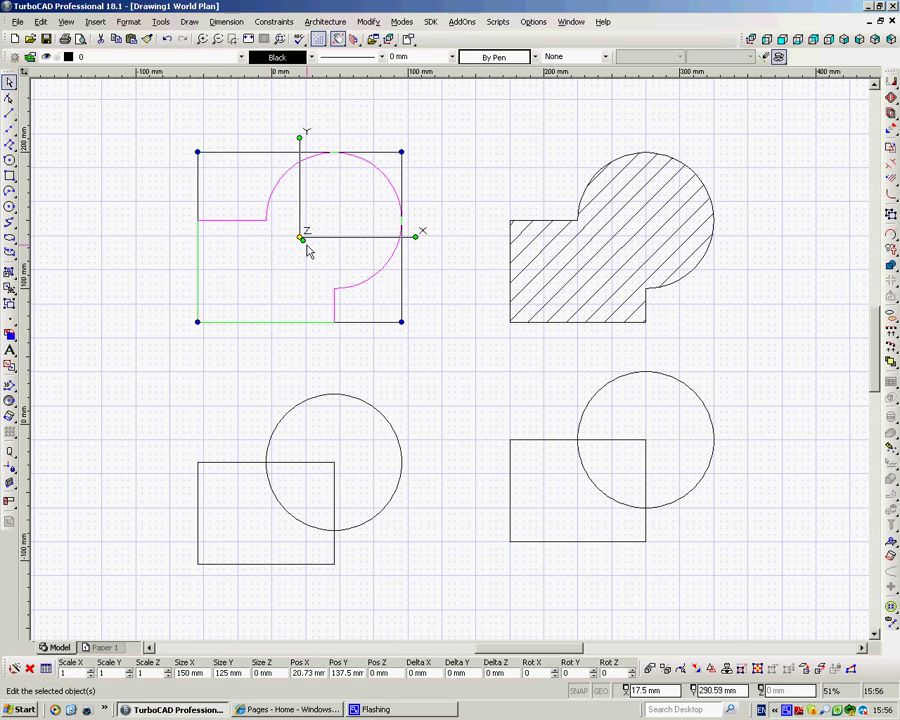
right_click(458, 88)
click(488, 205)
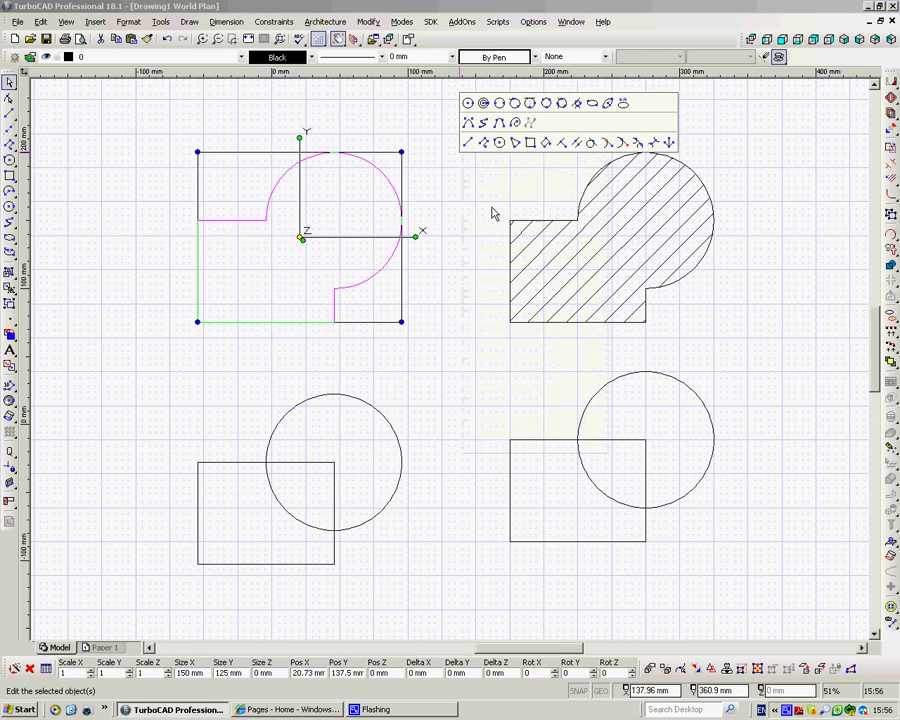
click(291, 213)
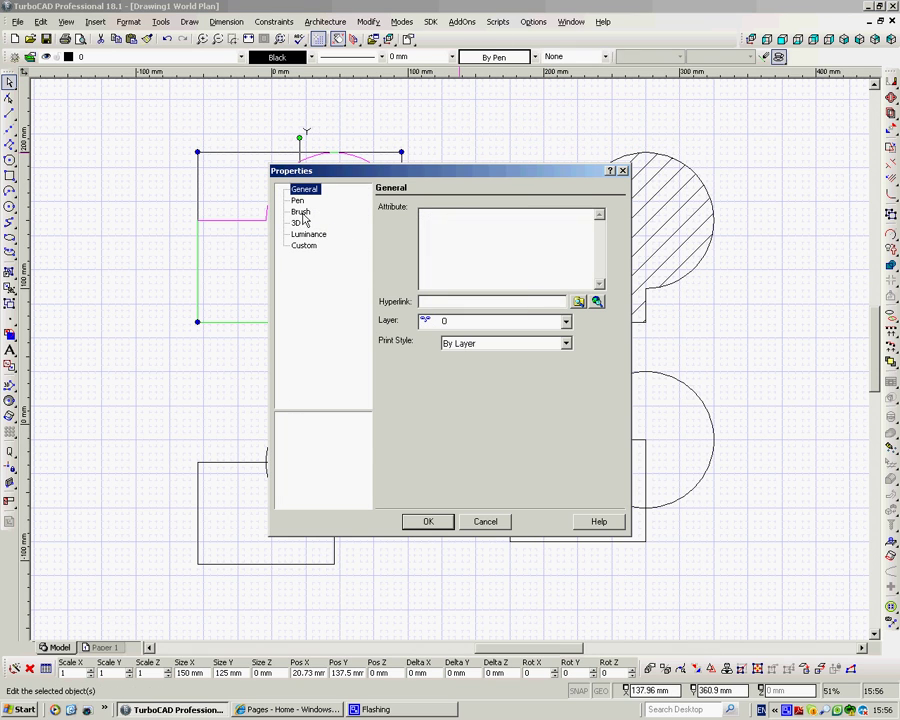
click(300, 212)
click(408, 344)
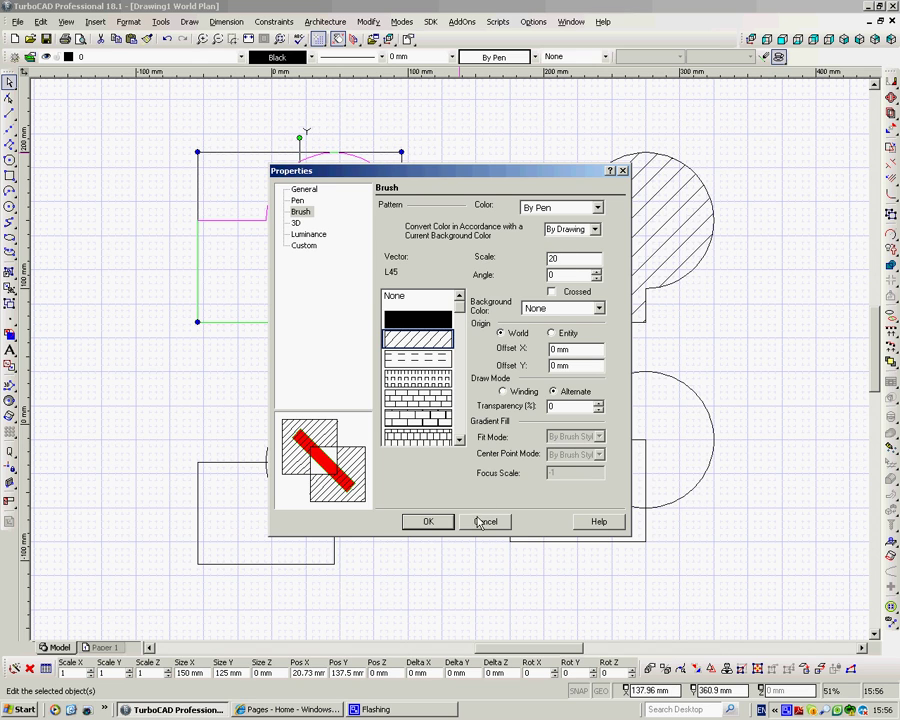
click(430, 522)
click(247, 385)
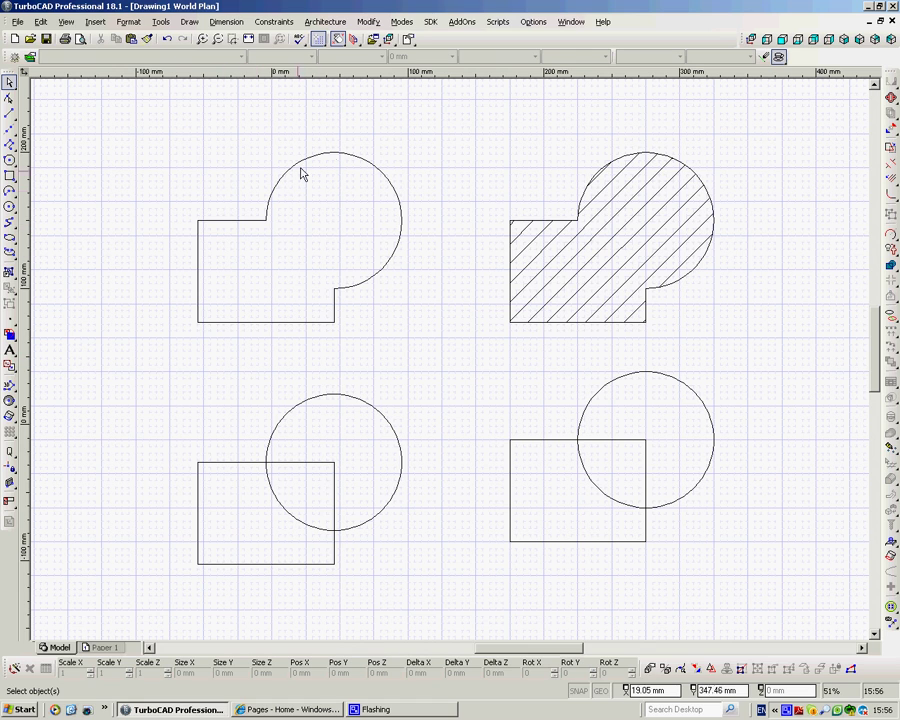
- Select and then deselect the arc of the upper-left outline
click(330, 163)
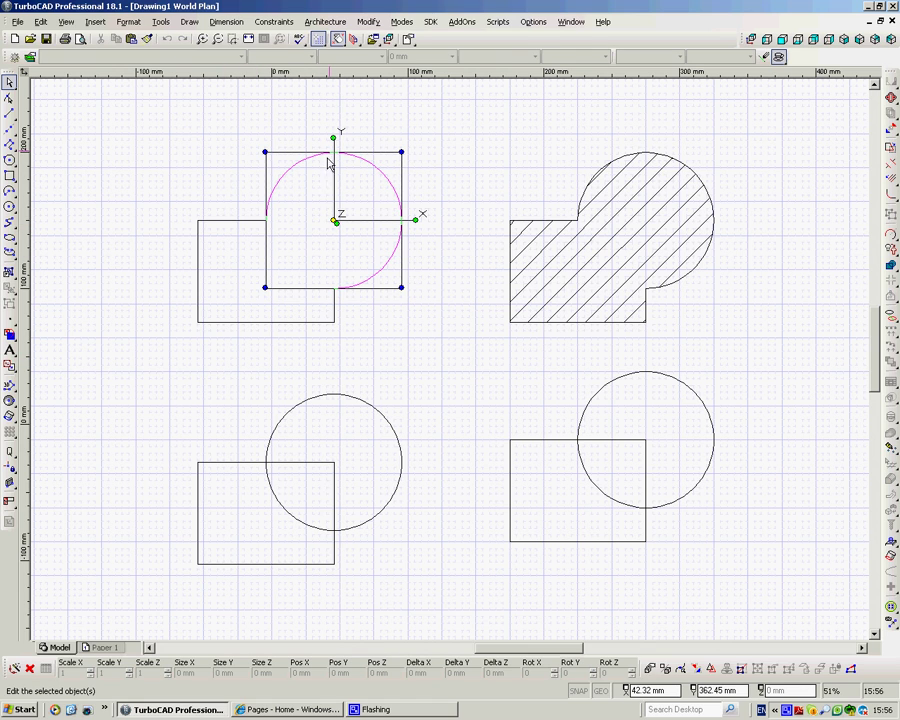
click(225, 228)
click(161, 215)
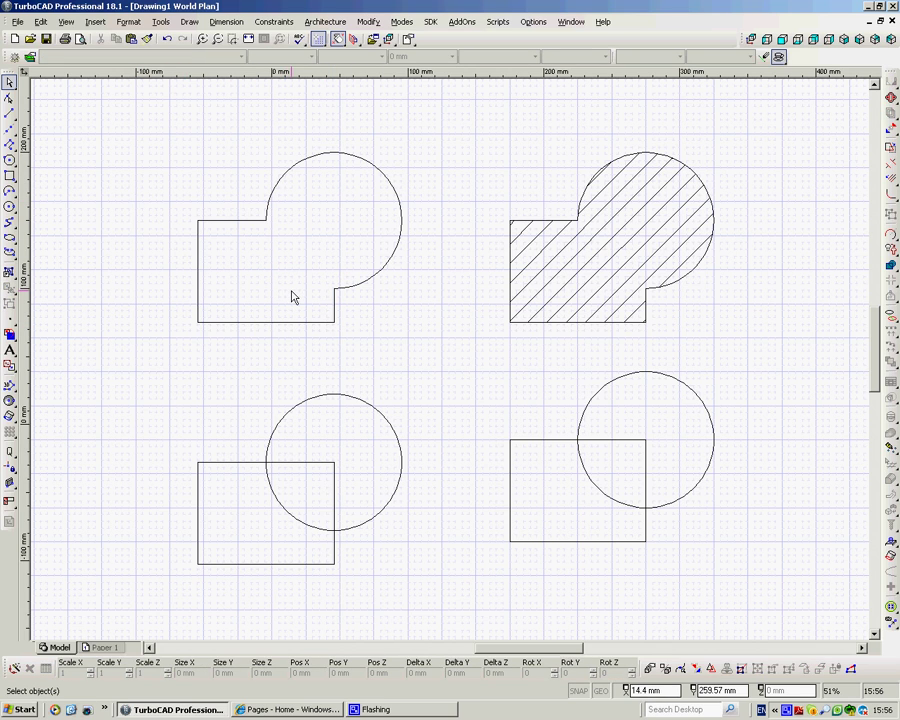
- Join the upper-left arc and its remaining line segments into one polyline
click(368, 21)
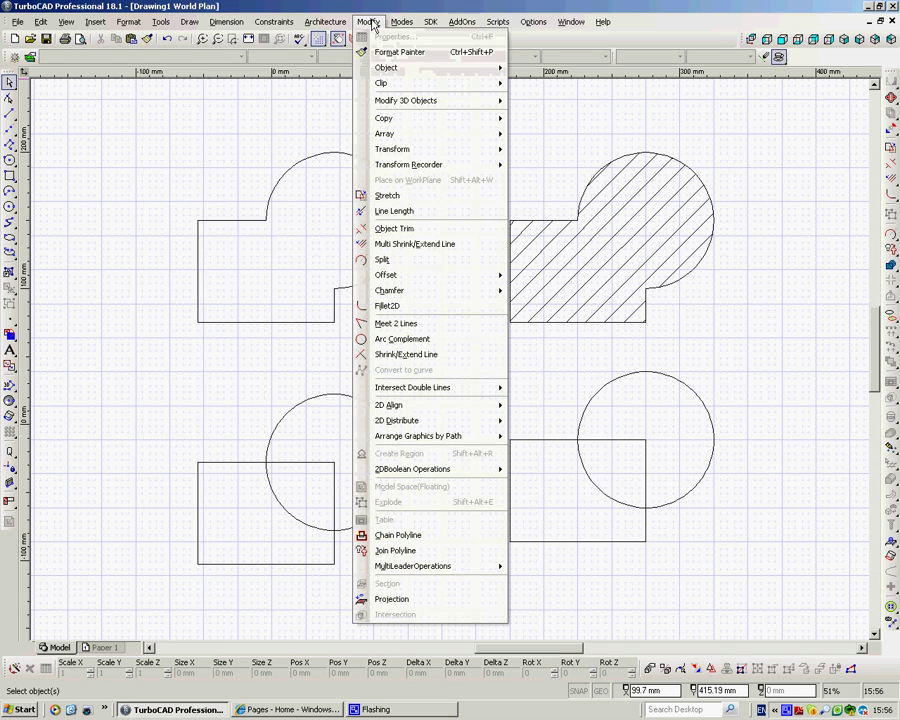
click(402, 550)
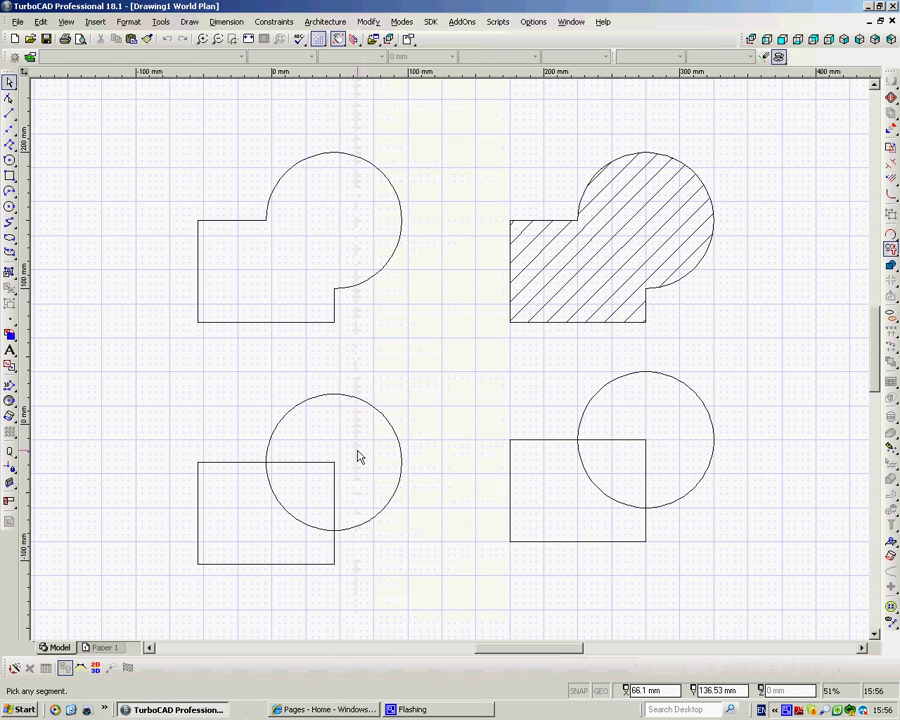
click(301, 163)
click(234, 222)
right_click(348, 243)
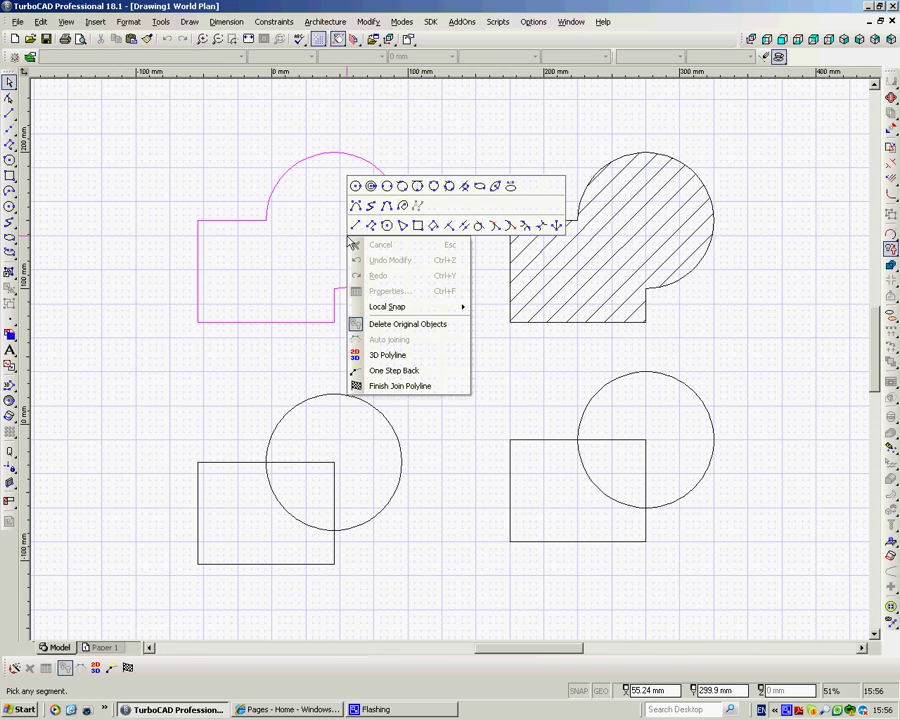
click(385, 388)
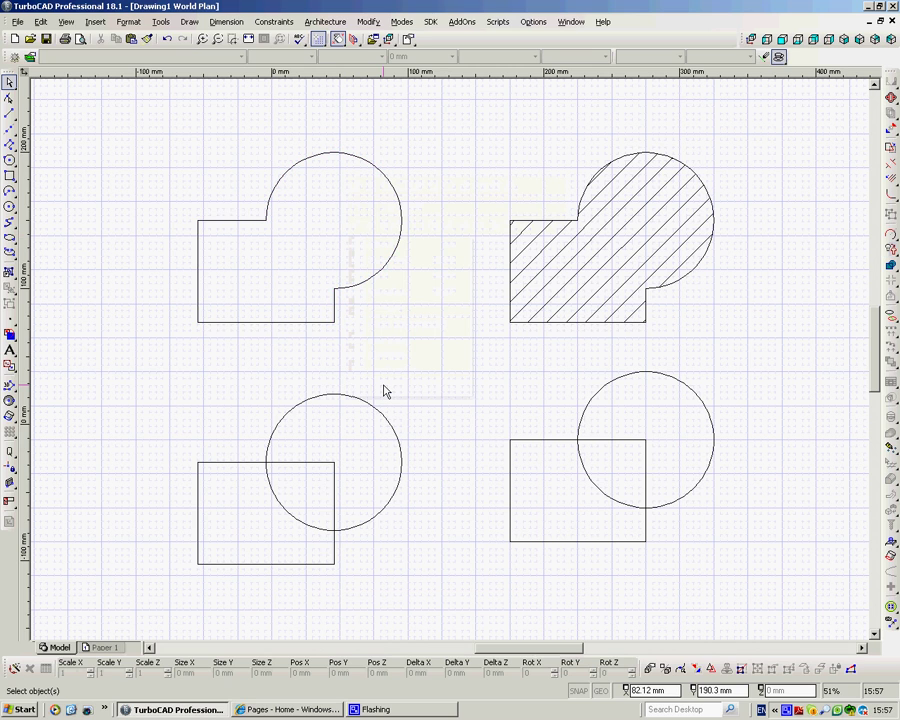
- Apply the L45 diagonal line hatch brush to the joined upper-left polyline
drag(400, 368, 287, 277)
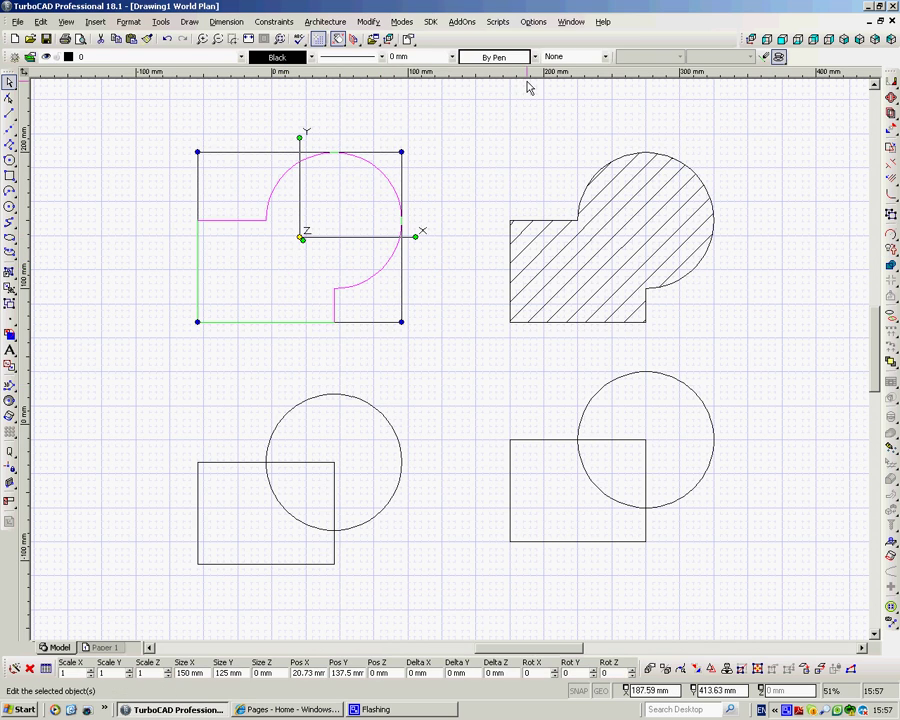
right_click(488, 115)
click(491, 204)
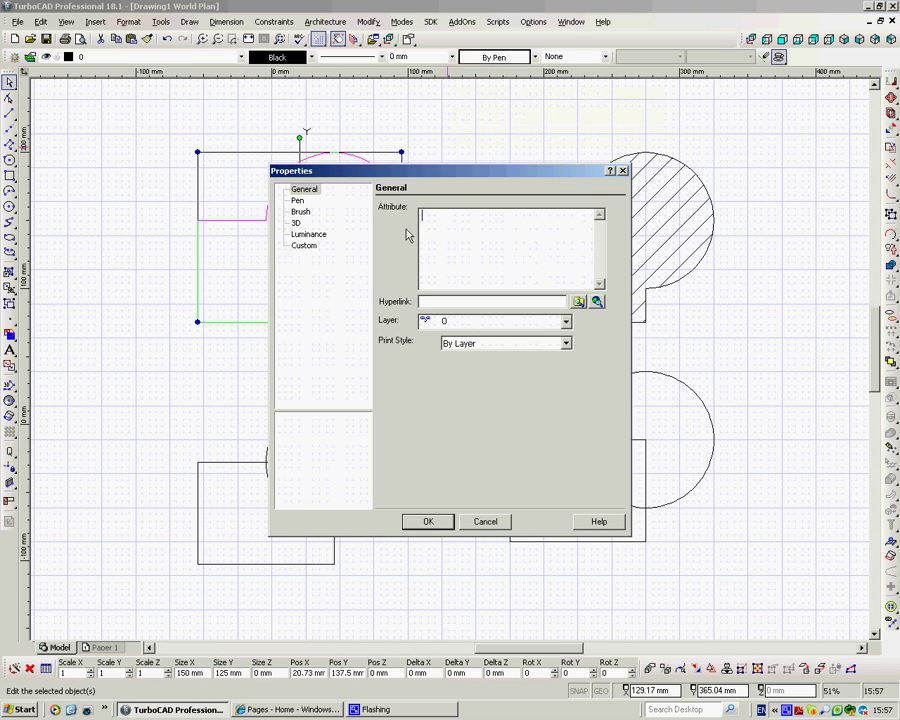
click(299, 212)
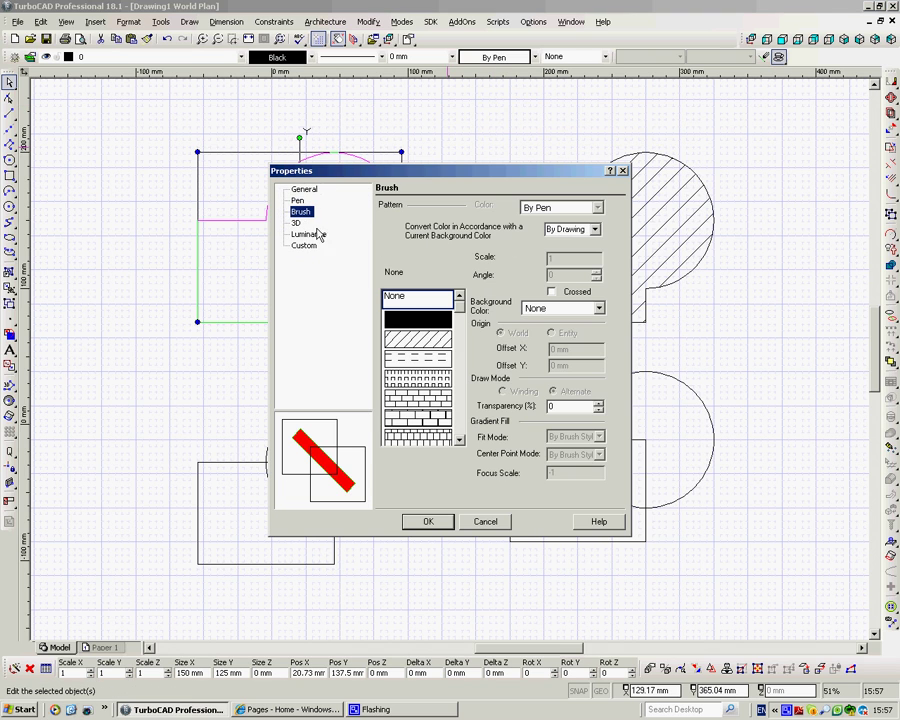
click(425, 342)
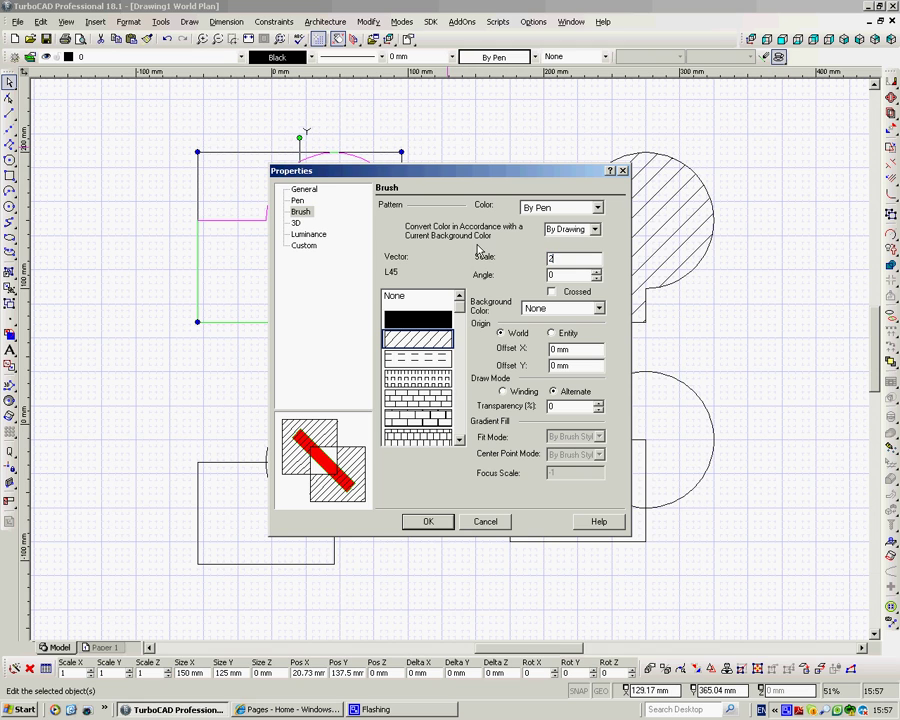
click(428, 522)
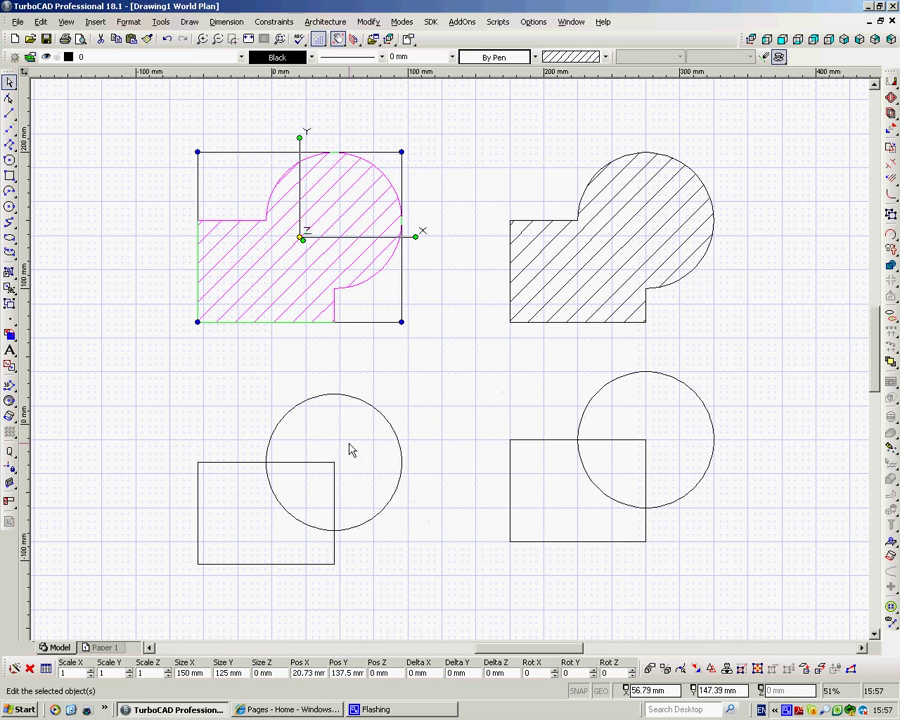
- Tear the hatch flyout off the toolbar as a floating palette, then close it
click(220, 366)
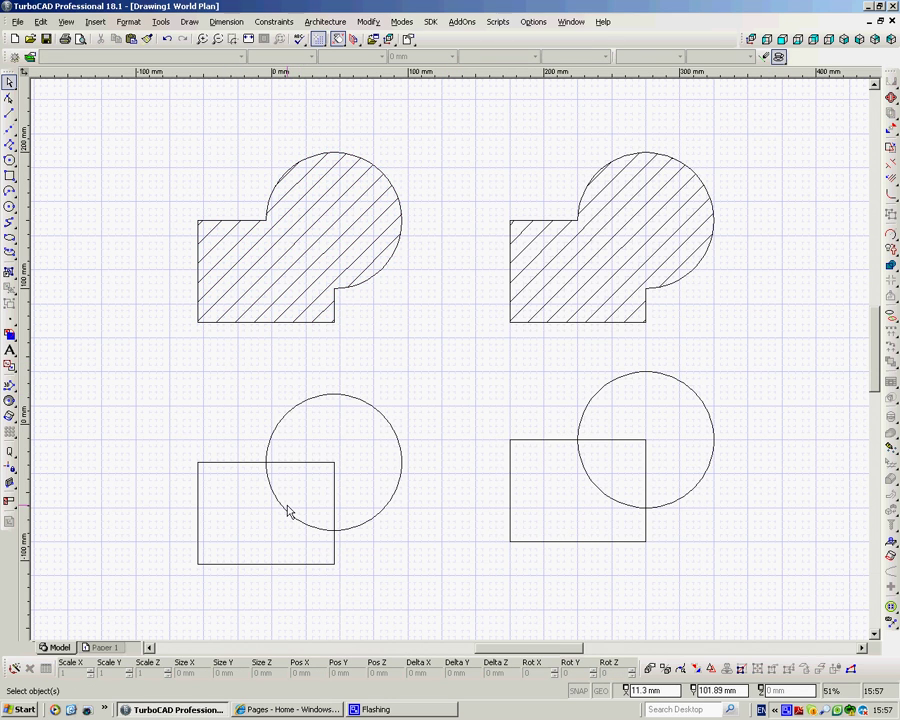
scroll(286, 508, down, 1)
scroll(512, 336, up, 1)
scroll(400, 385, up, 1)
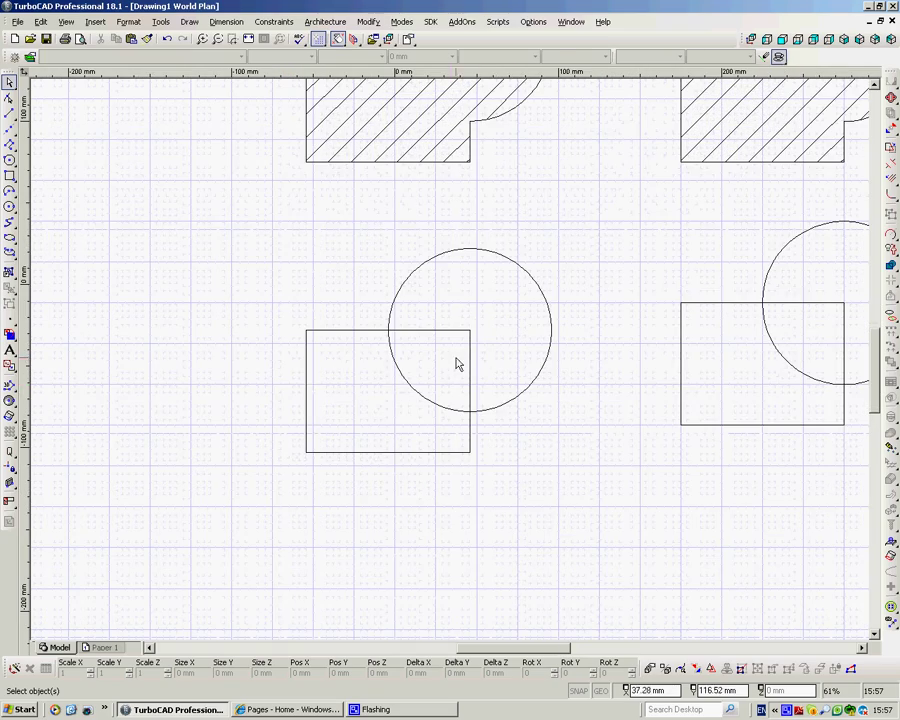
scroll(560, 340, down, 1)
scroll(454, 364, up, 1)
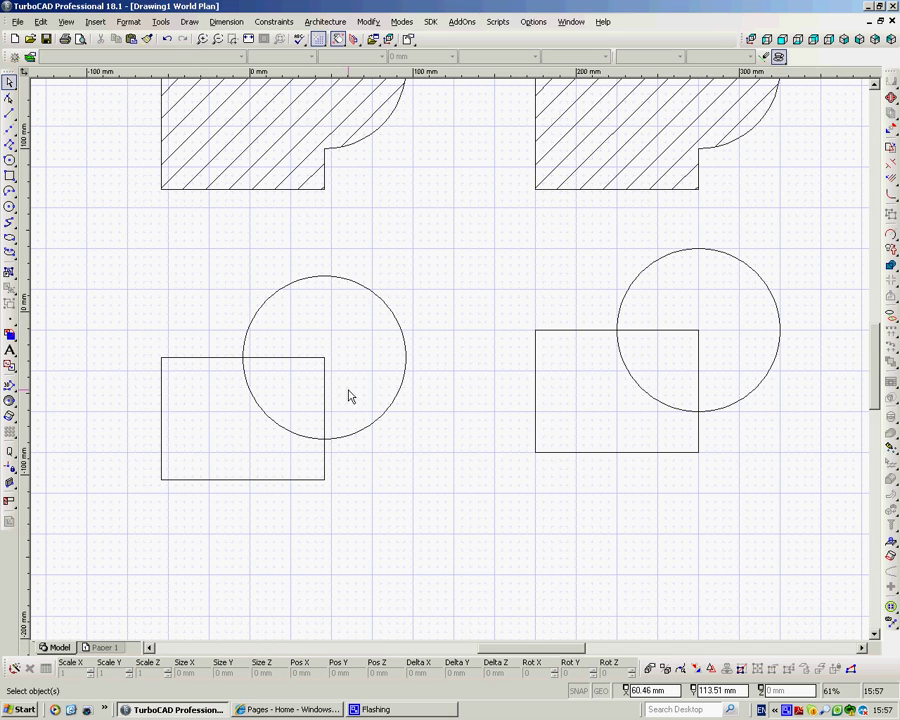
click(10, 337)
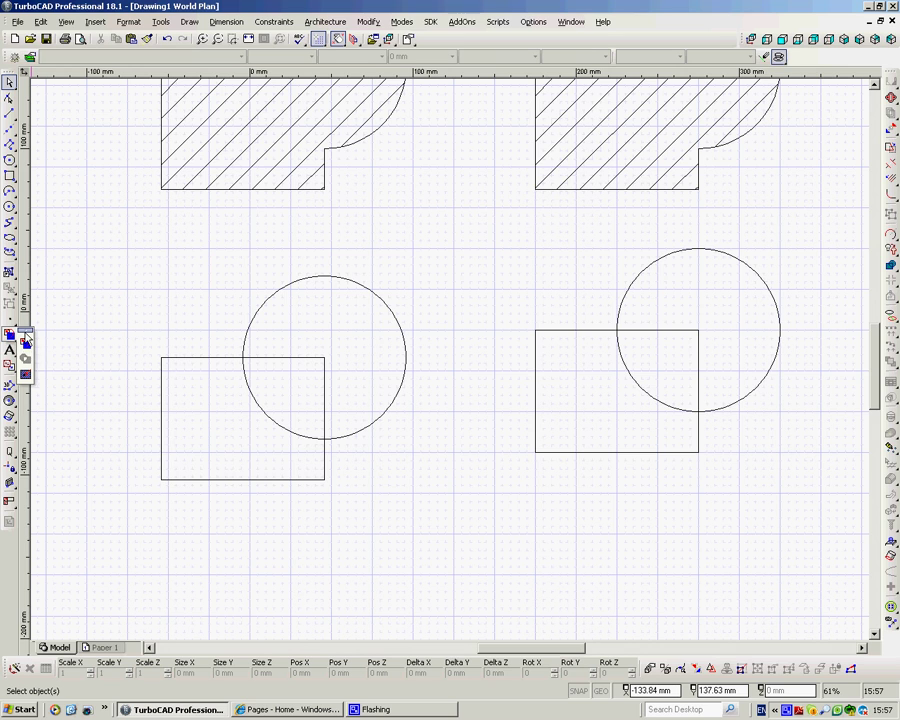
drag(25, 331, 126, 234)
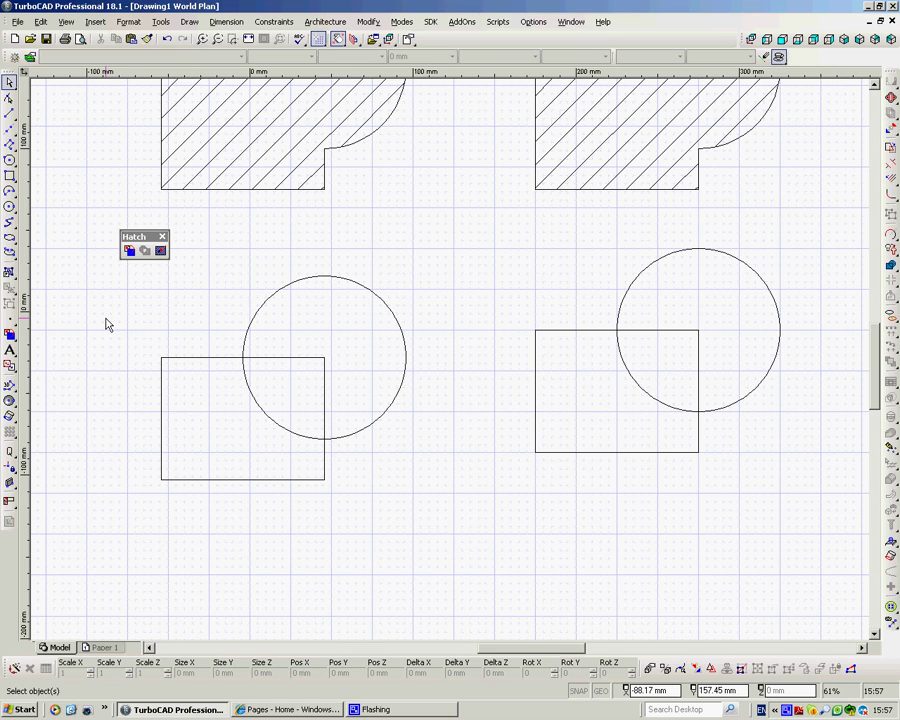
click(163, 238)
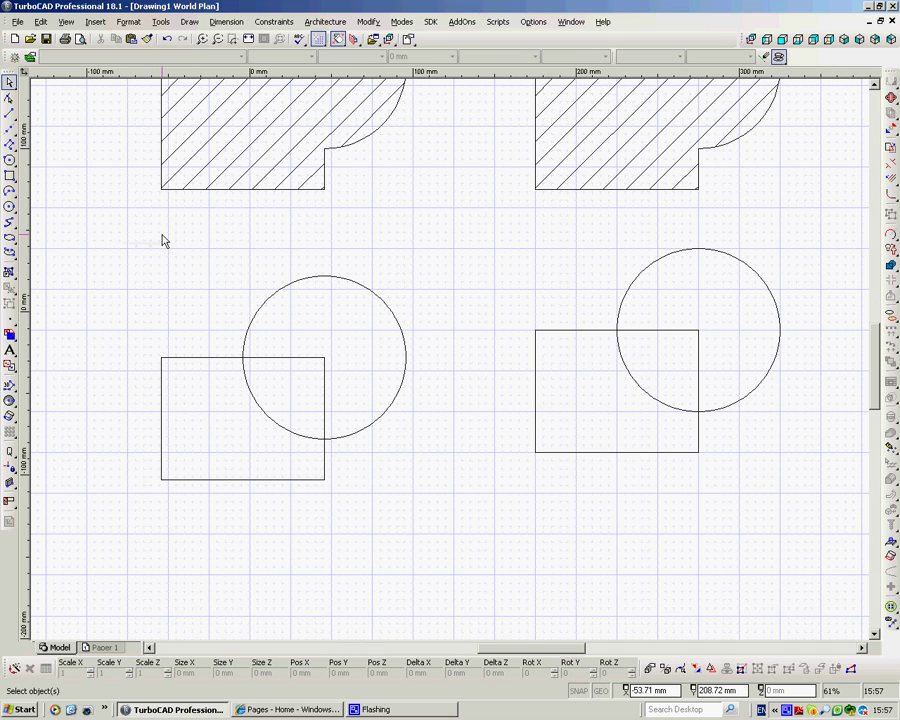
- Re-enable the Hatch toolbar in the Customize toolbars list
double_click(698, 28)
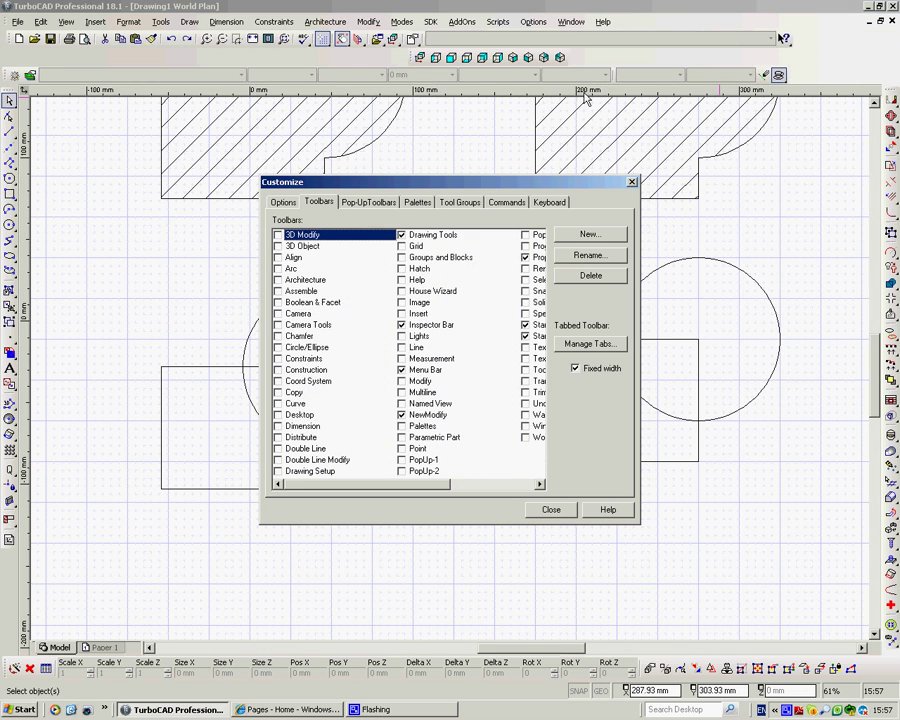
click(402, 270)
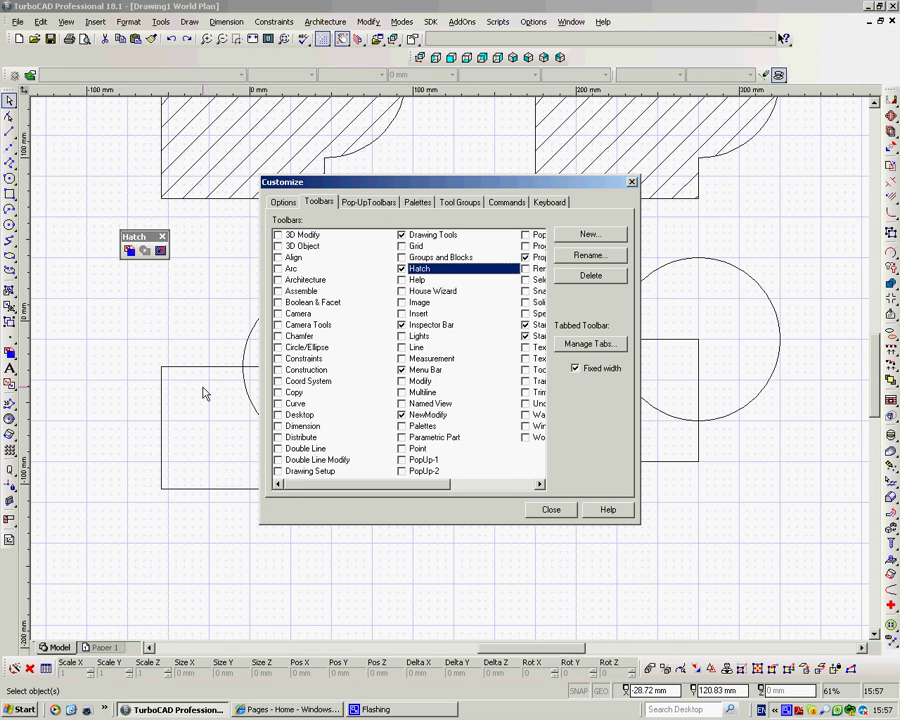
click(551, 510)
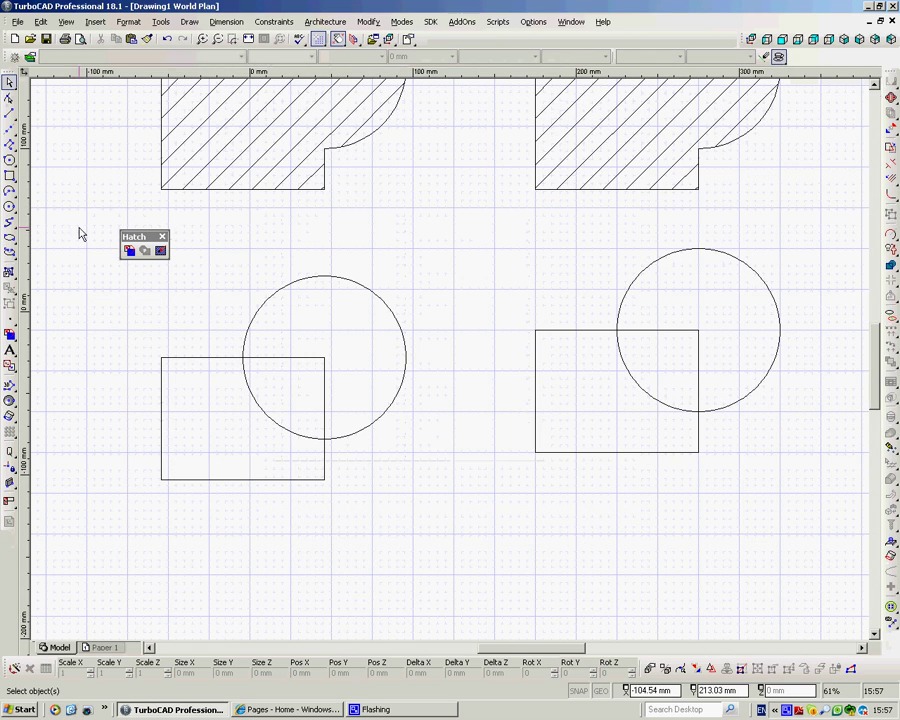
- Set the Path Hatching tool's brush pattern to the L45 diagonal lines
click(128, 251)
right_click(404, 266)
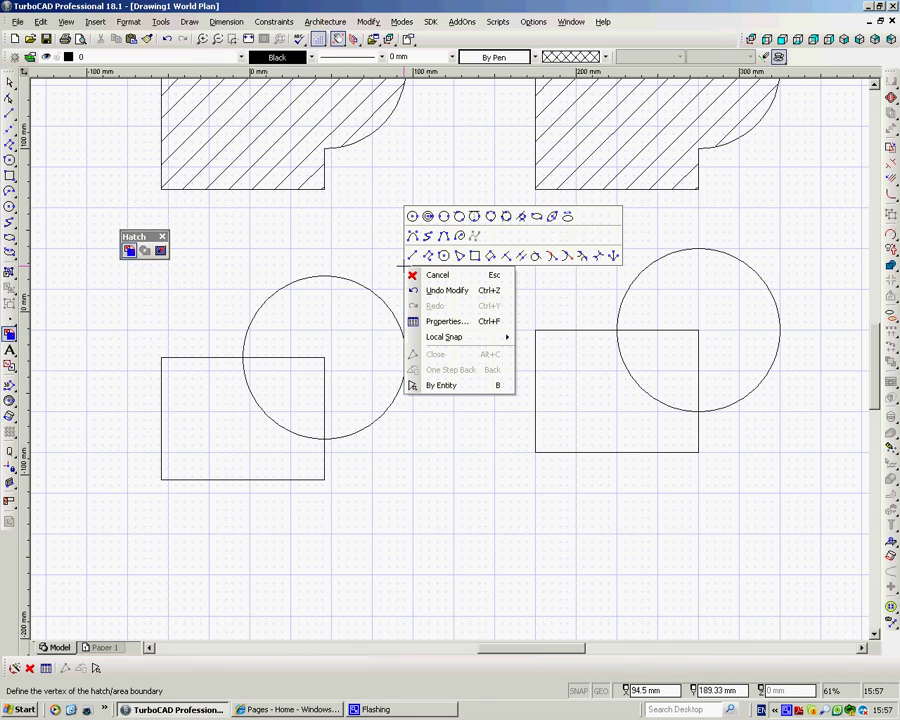
click(438, 321)
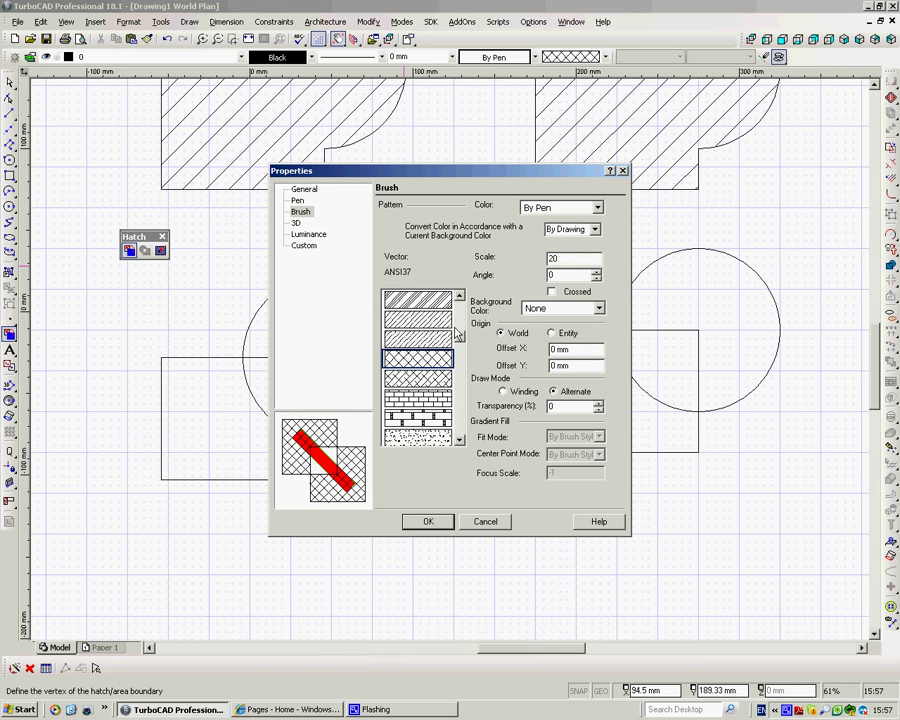
scroll(436, 315, up, 2)
click(418, 340)
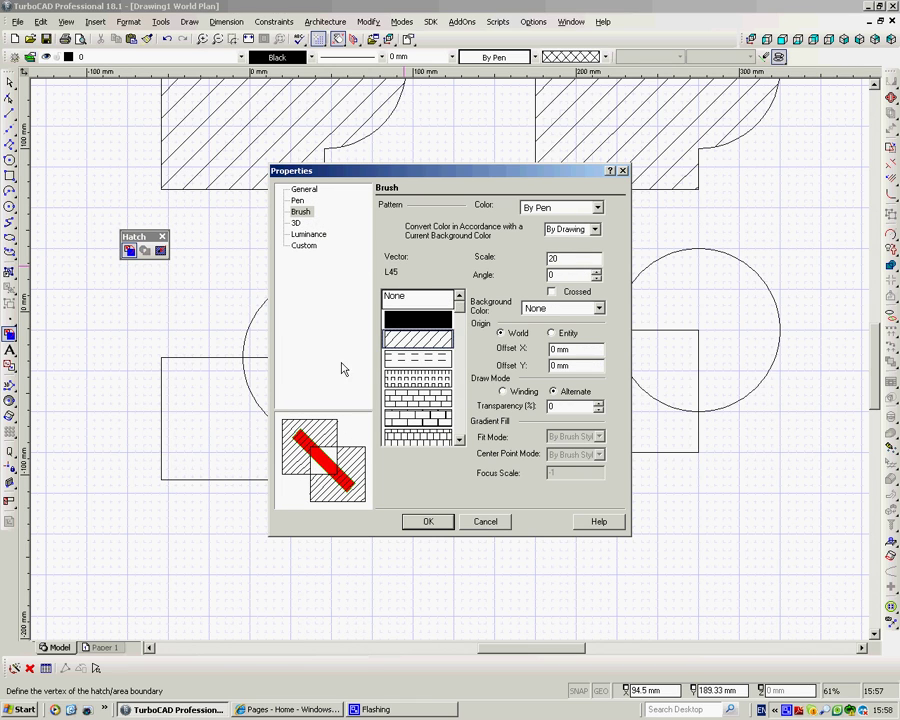
click(428, 522)
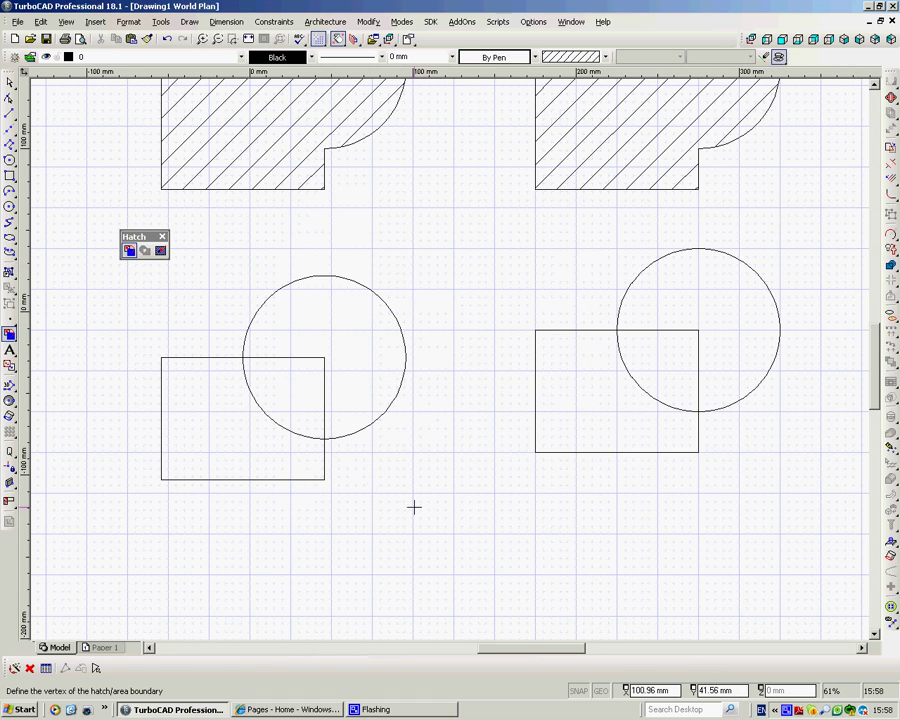
- Hatch the lower circle and rectangle areas by picking internal points, then end the tool
click(129, 251)
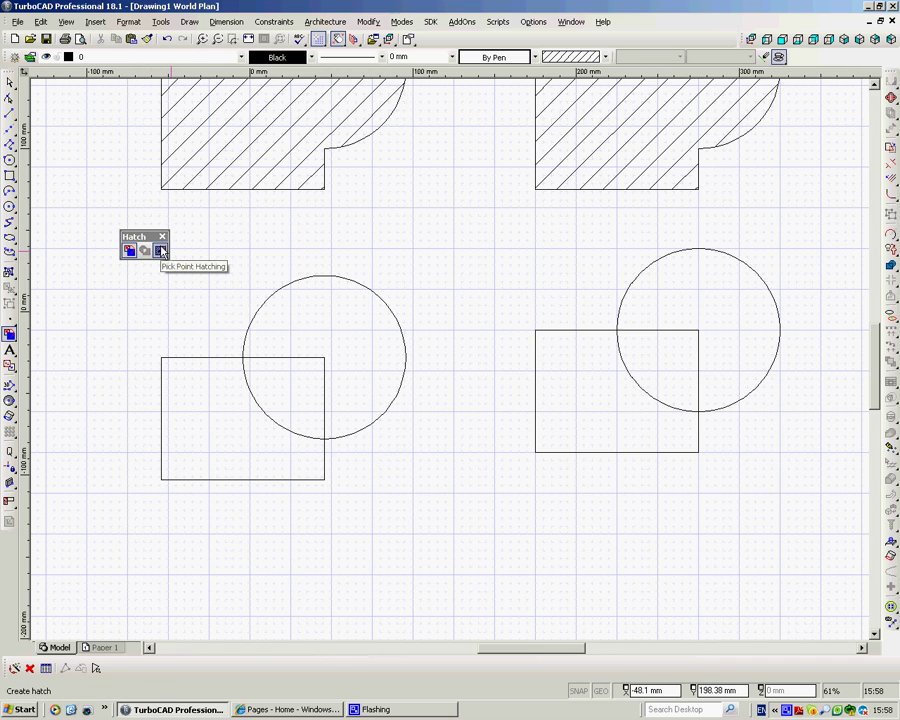
click(161, 252)
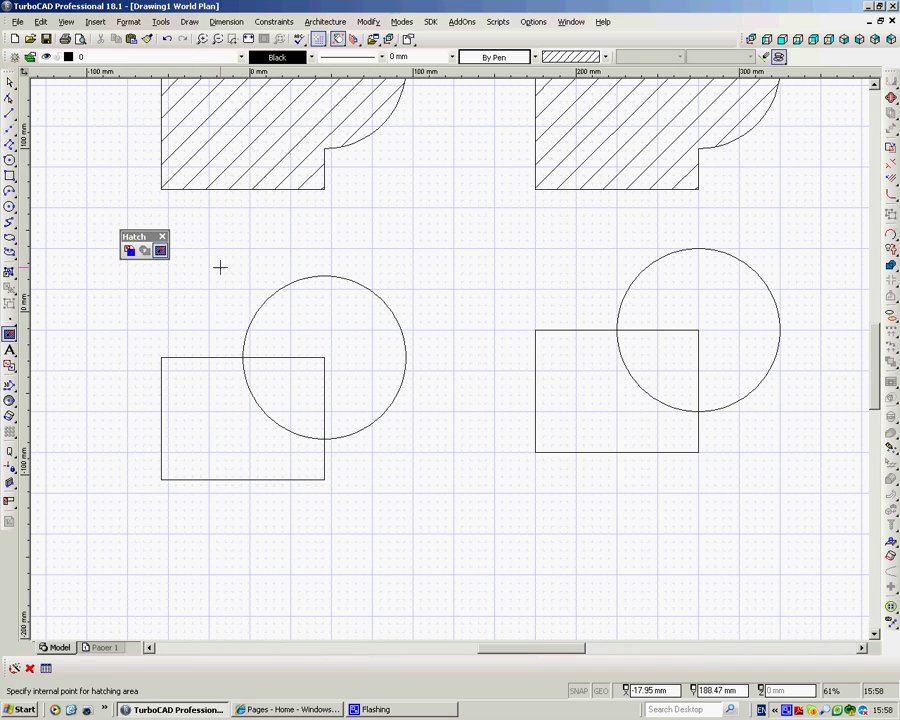
click(317, 321)
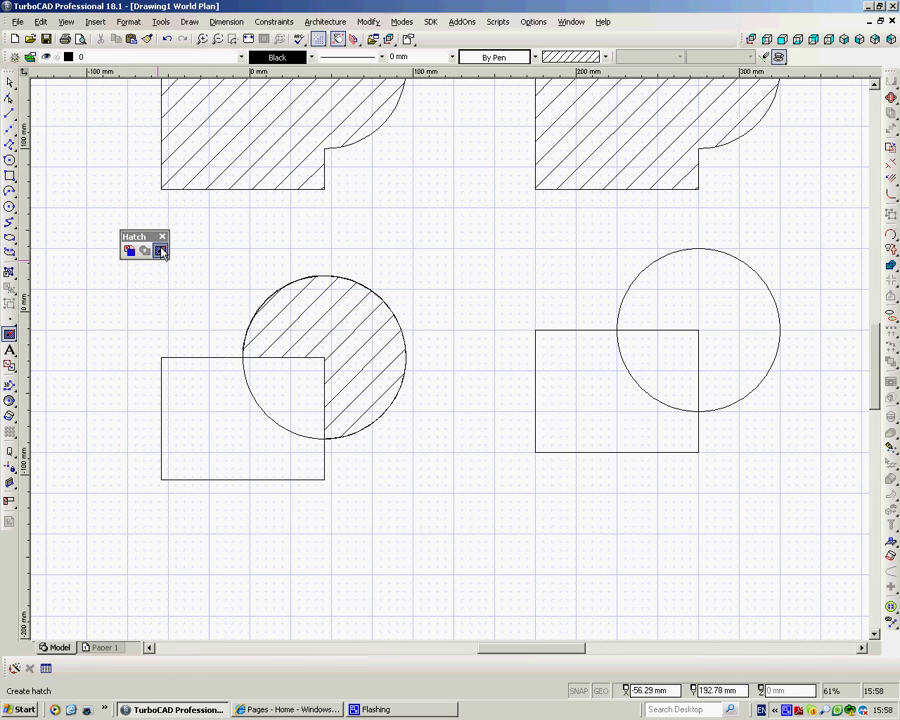
click(213, 431)
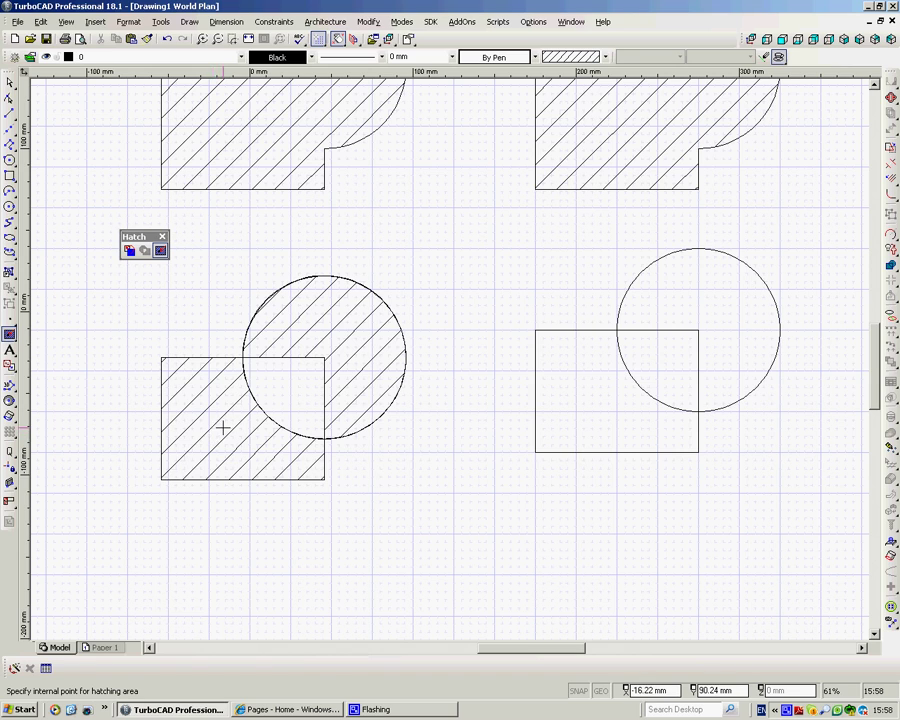
scroll(448, 358, down, 1)
scroll(553, 343, up, 1)
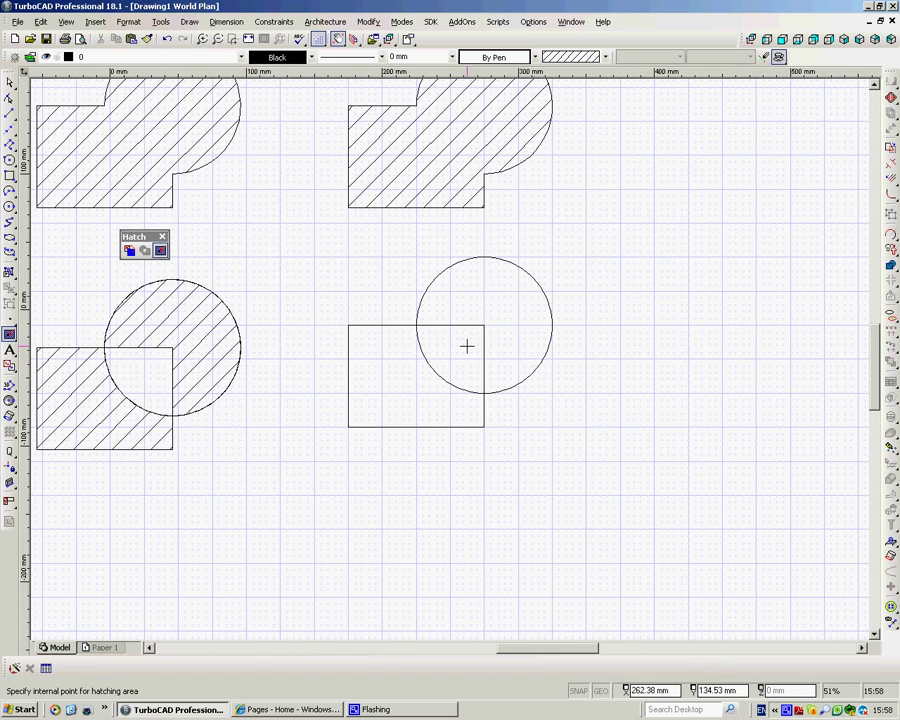
scroll(450, 359, up, 1)
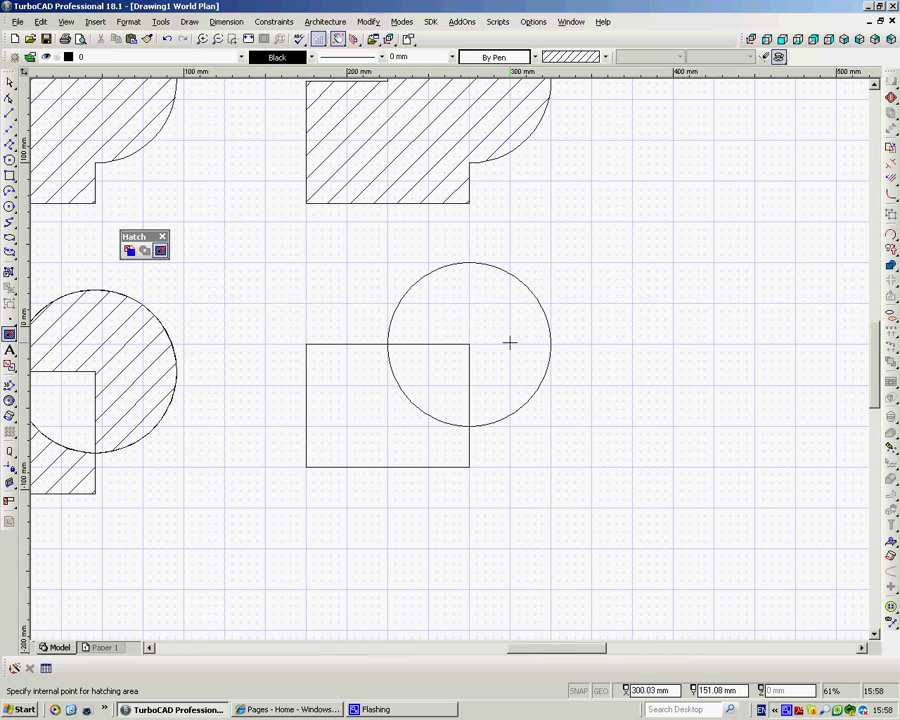
key(Escape)
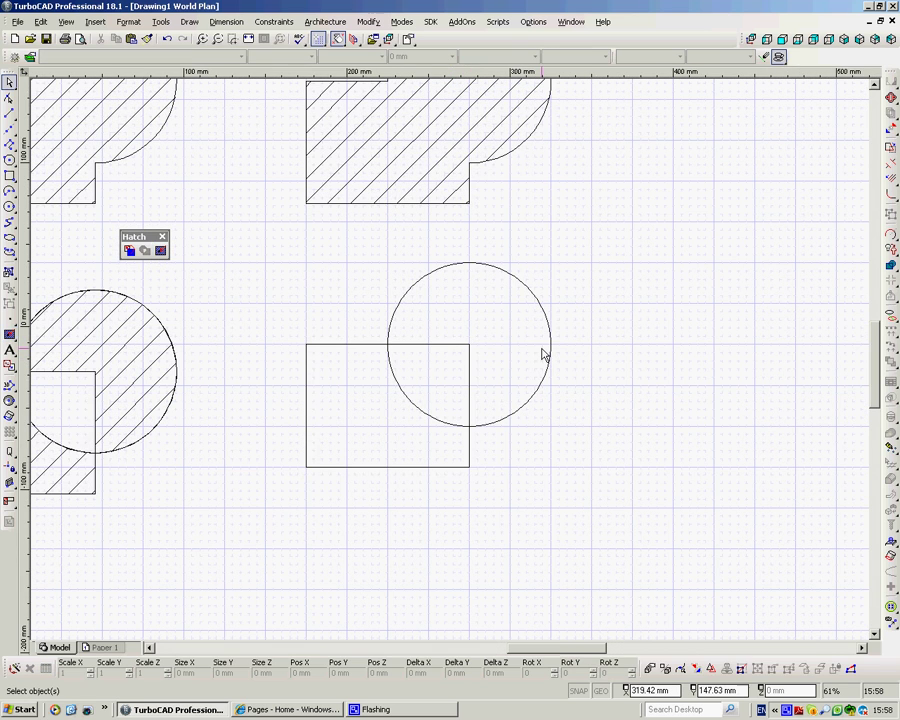
- Change the lower circle's brush hatch scale to 20 in its Properties
click(459, 265)
right_click(573, 179)
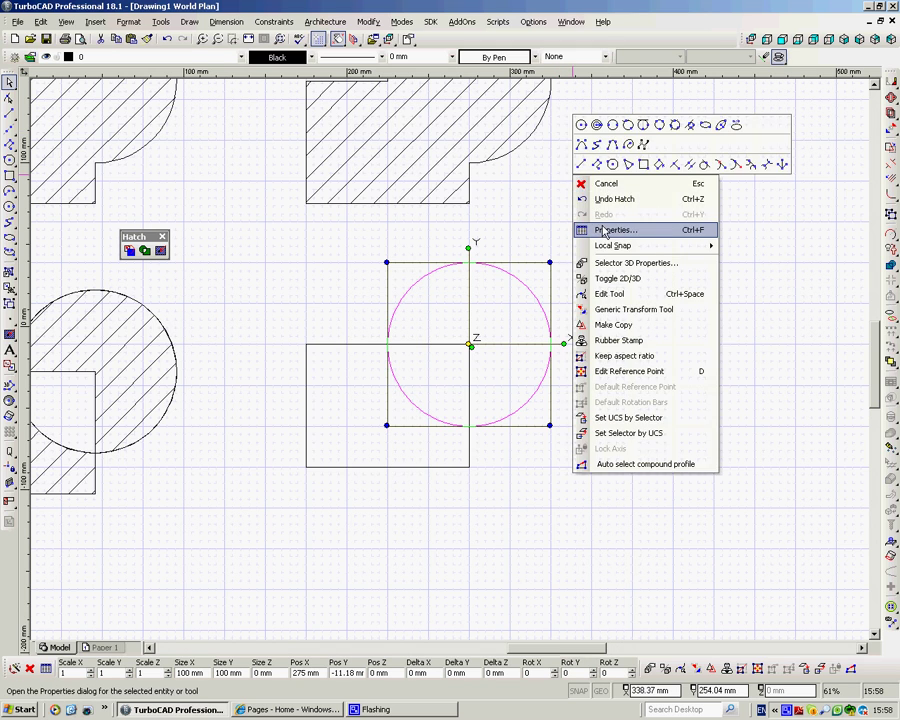
click(604, 232)
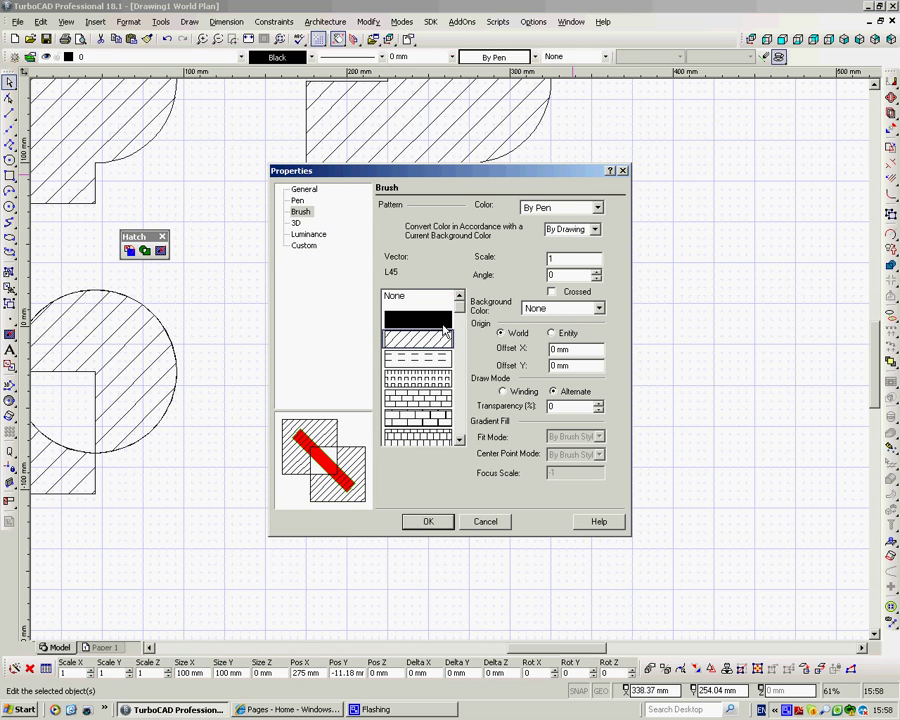
double_click(559, 258)
text(20)
click(428, 521)
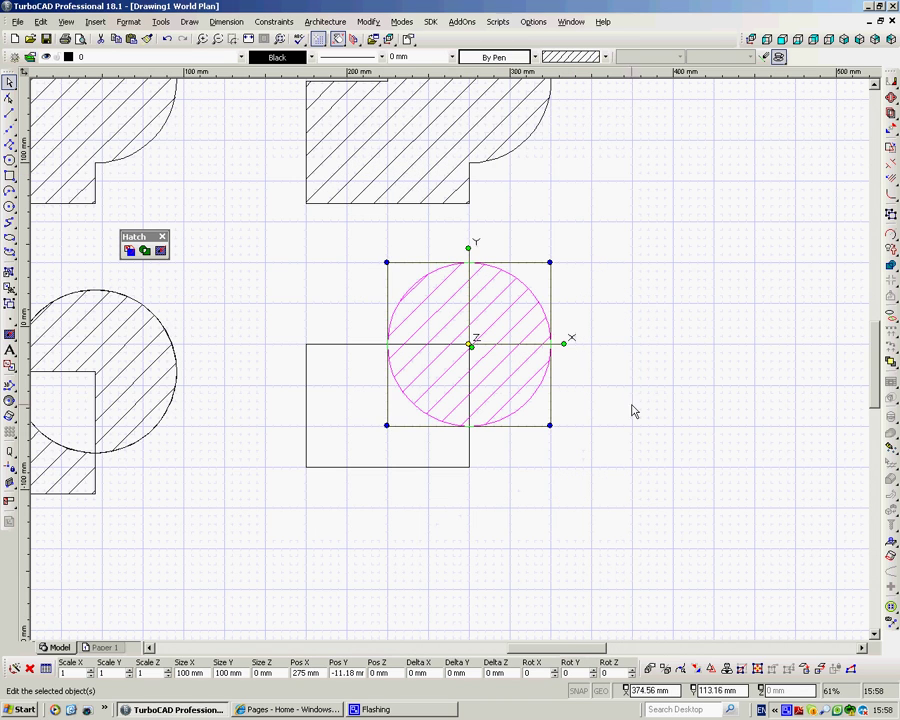
click(598, 470)
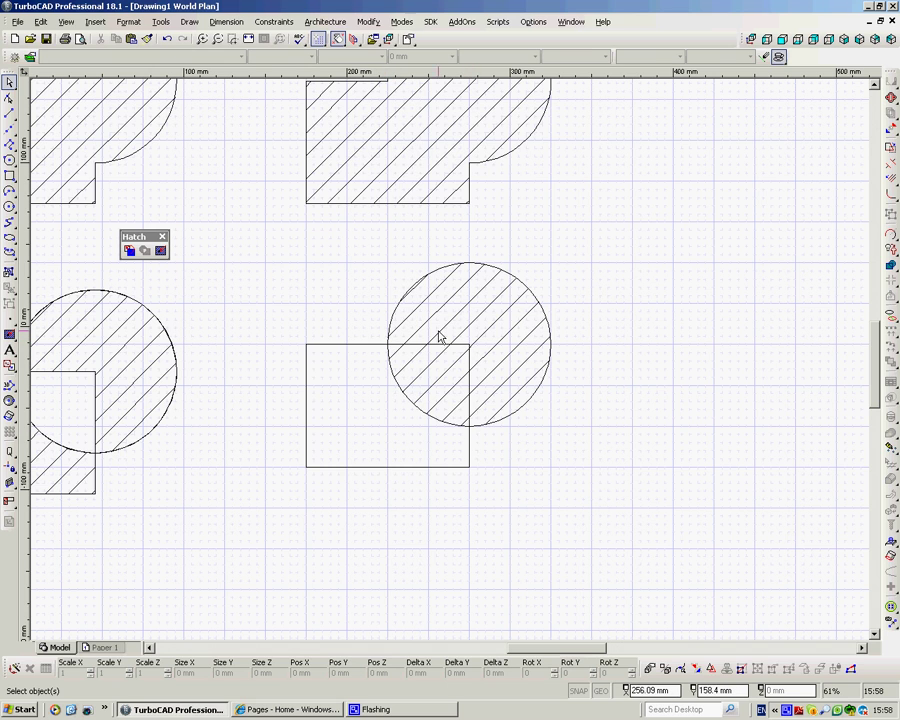
- Split the lower-right circle at its two intersections with the rectangle
click(368, 21)
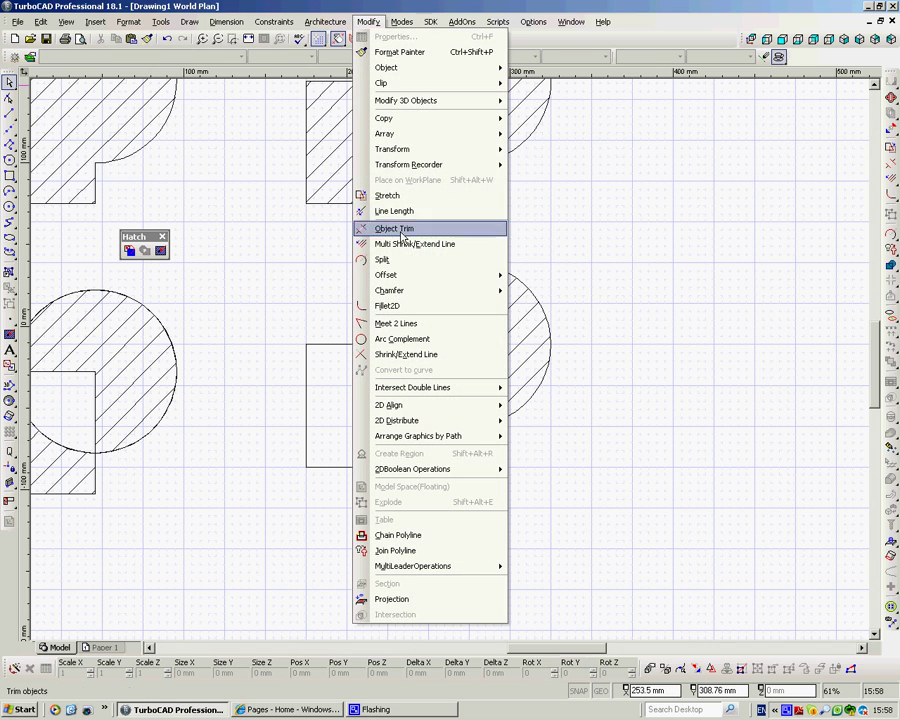
click(385, 259)
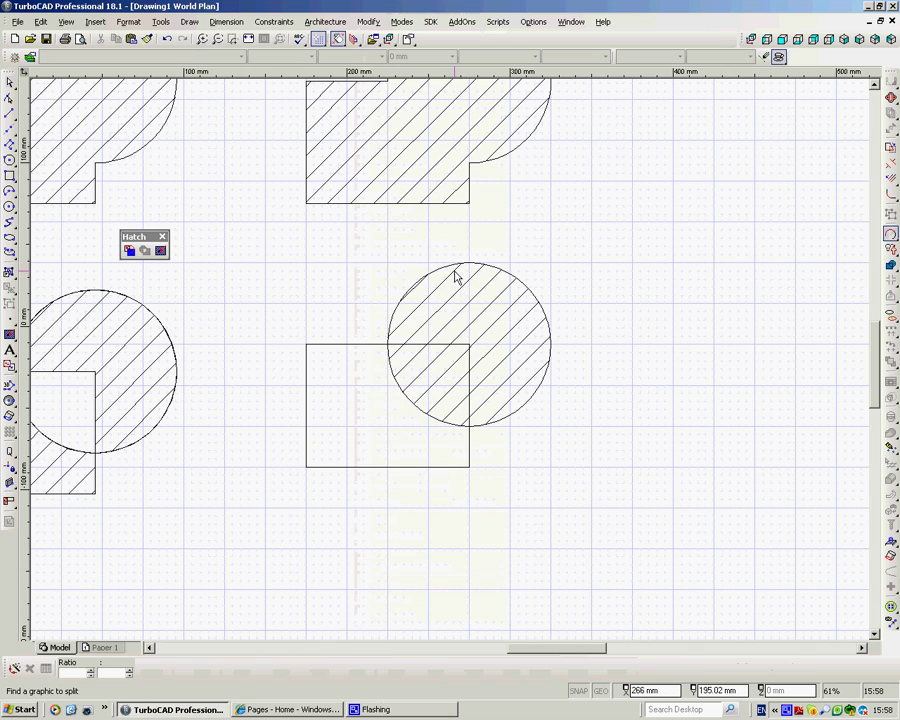
click(455, 266)
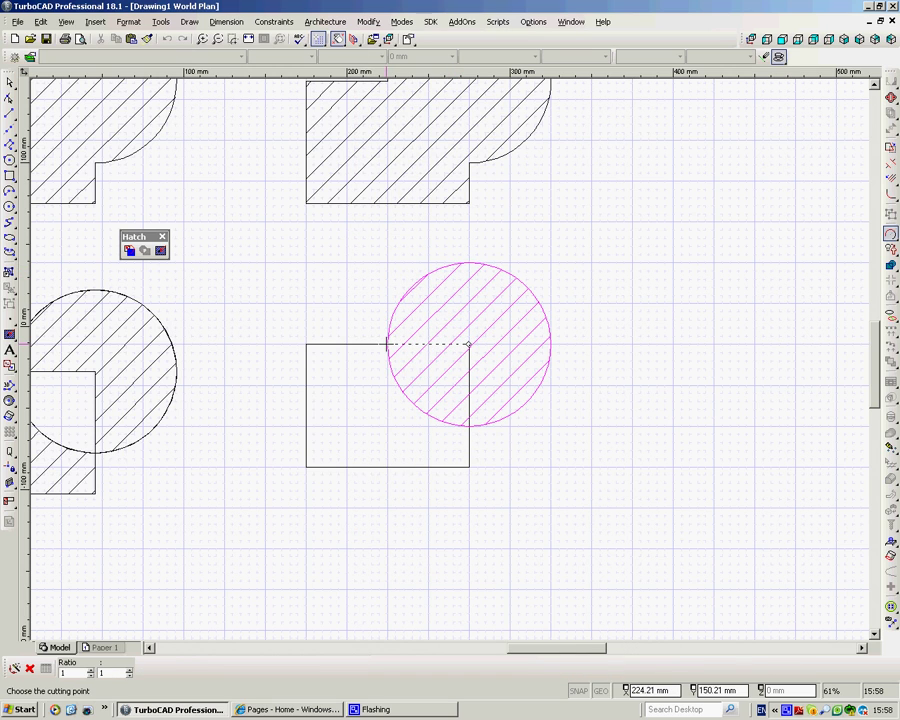
click(386, 345)
click(468, 425)
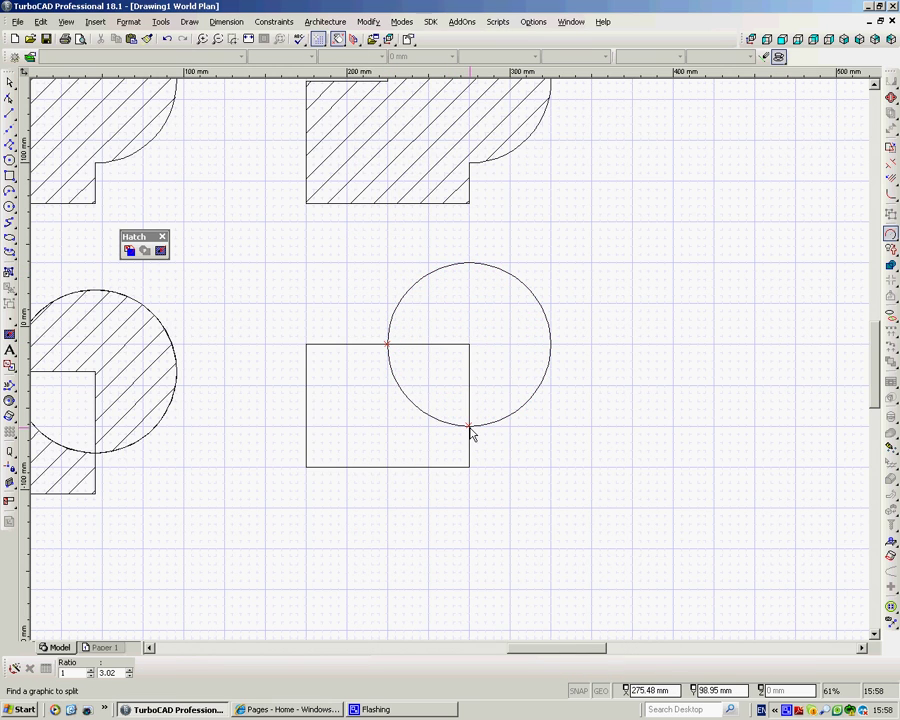
- Delete the circle's arc lying inside the rectangle
key(Escape)
click(413, 401)
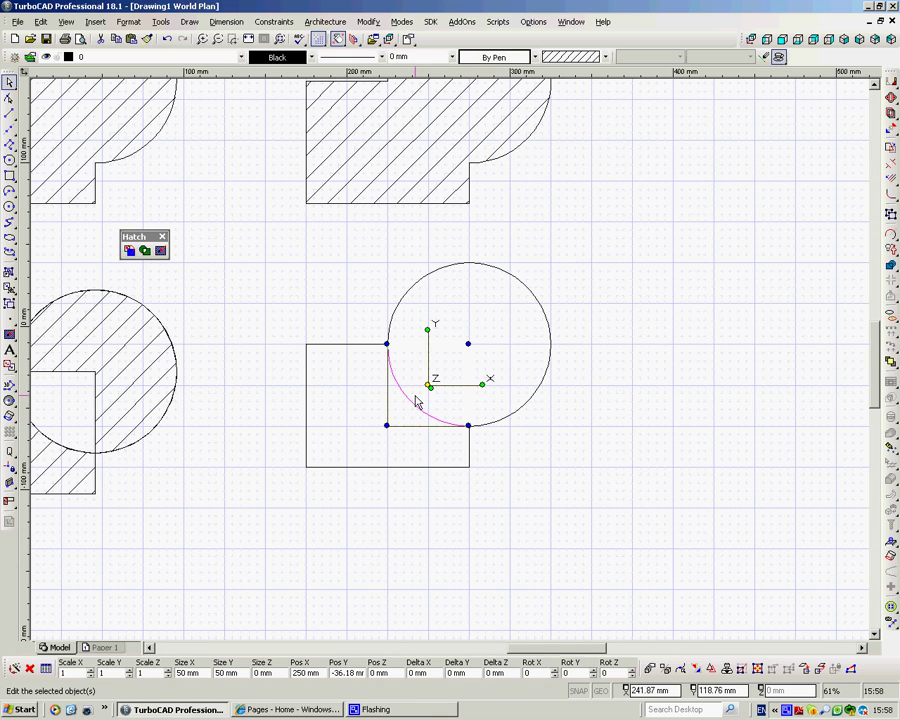
key(Delete)
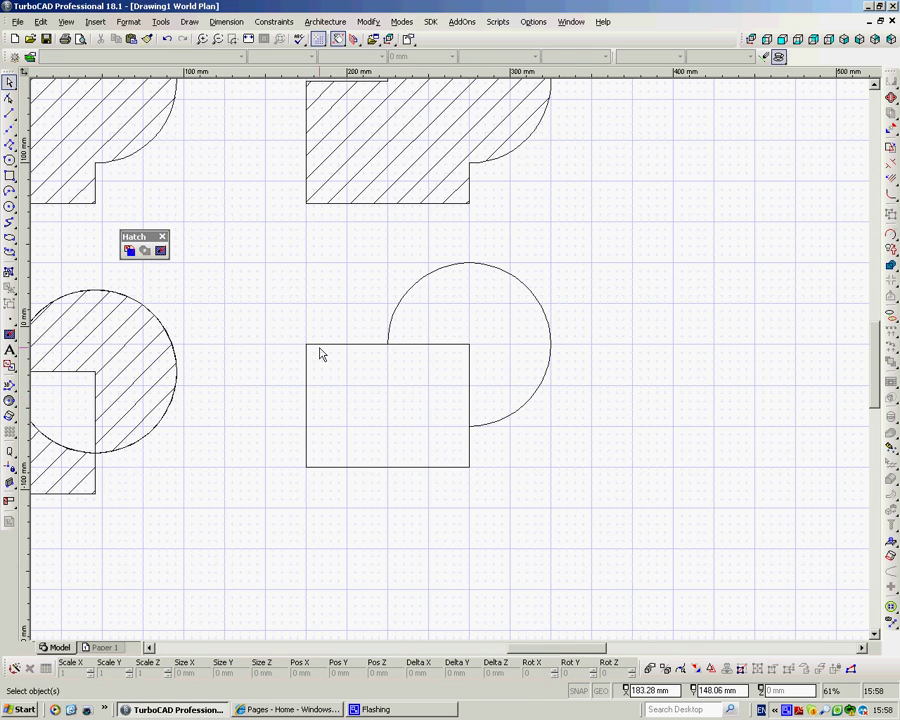
- Hatch the portion of the split circle lying outside the rectangle
click(129, 251)
click(161, 250)
click(470, 366)
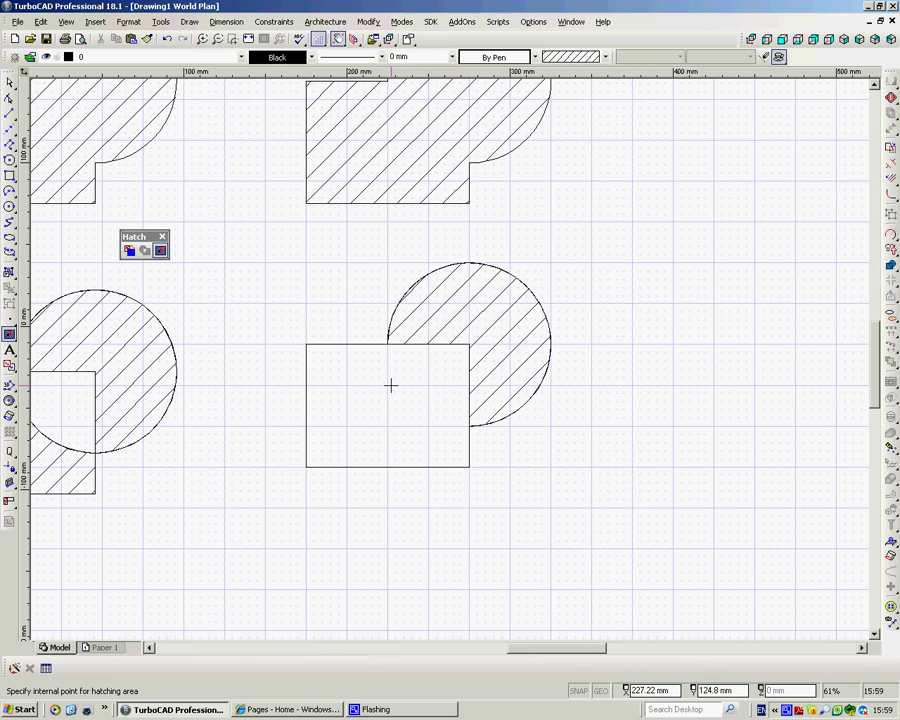
- Zoom out and start a fit-point spline below the shape pairs with its first three points
scroll(450, 357, down, 2)
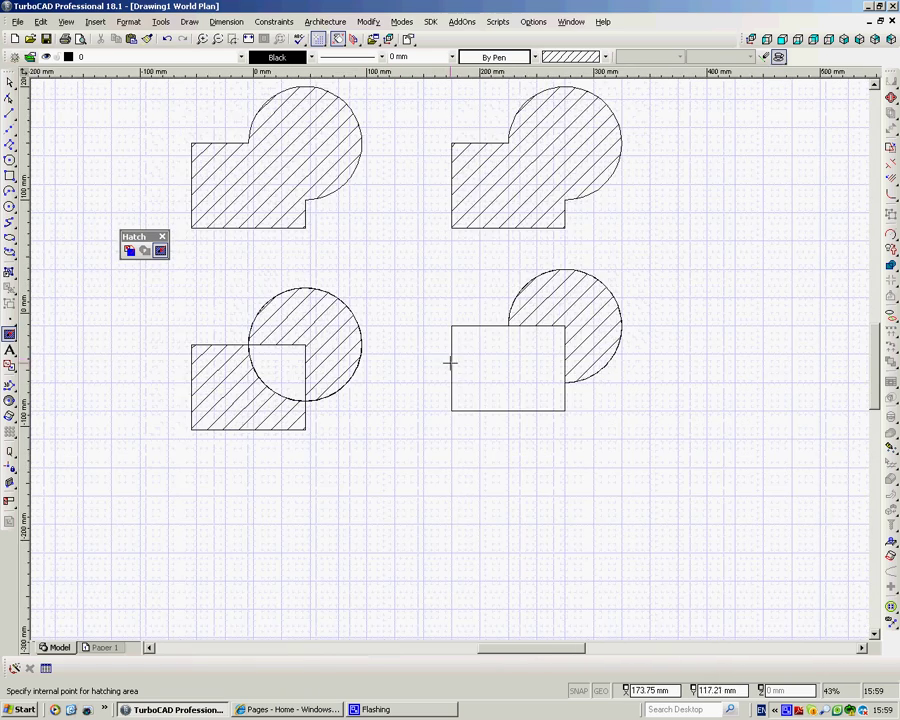
scroll(456, 426, down, 2)
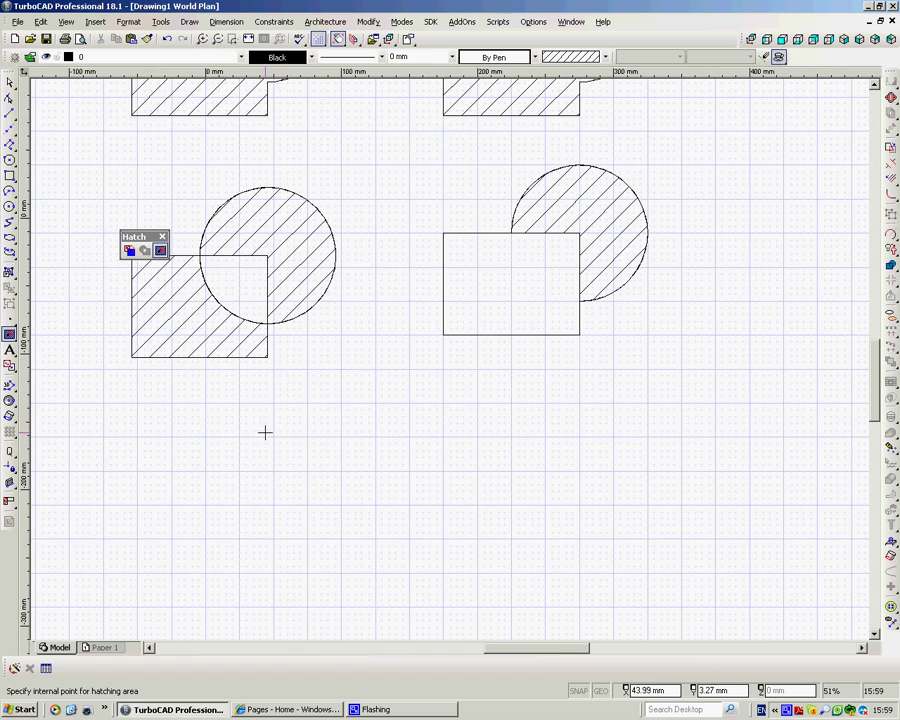
right_click(265, 432)
click(289, 404)
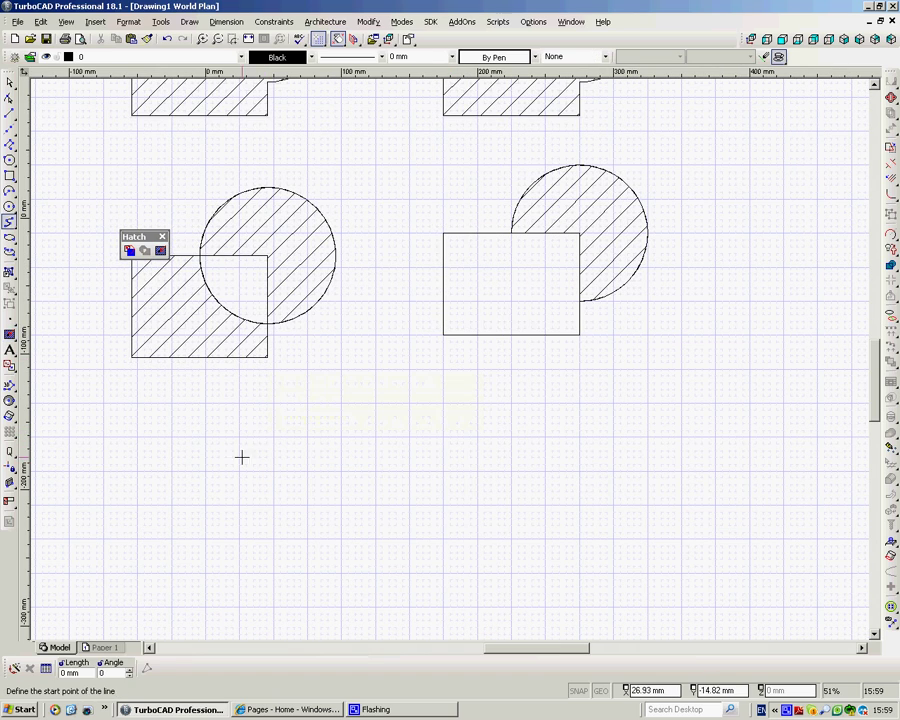
click(213, 468)
click(355, 390)
click(536, 390)
- Add the dip and right-end points and finish the wavy spline as an open curve
click(659, 464)
click(785, 462)
right_click(790, 456)
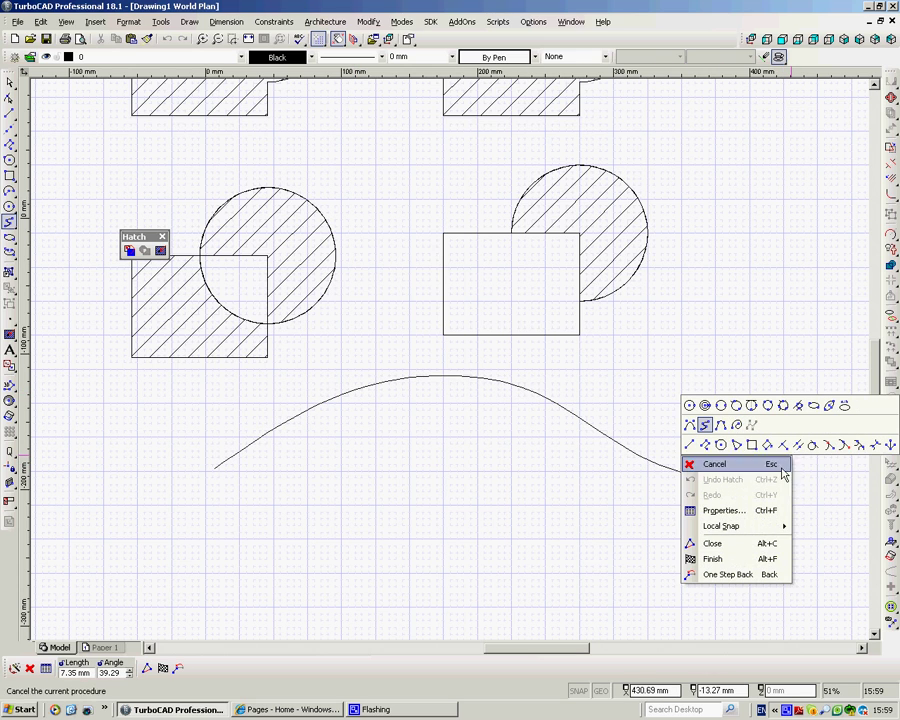
click(712, 558)
key(Escape)
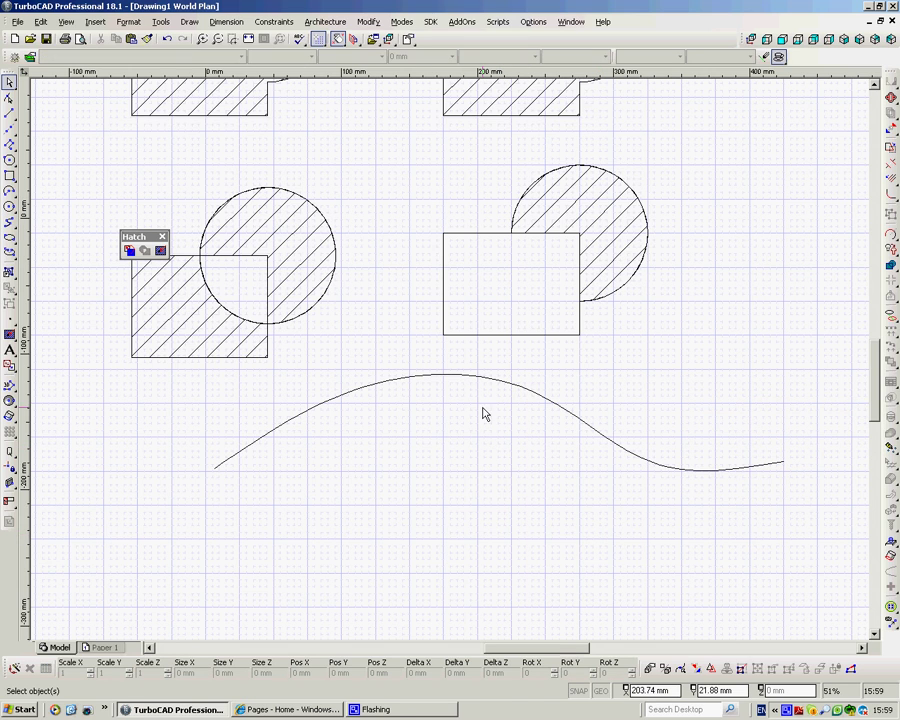
- Copy the wavy curve about 30 mm directly below the original
click(476, 380)
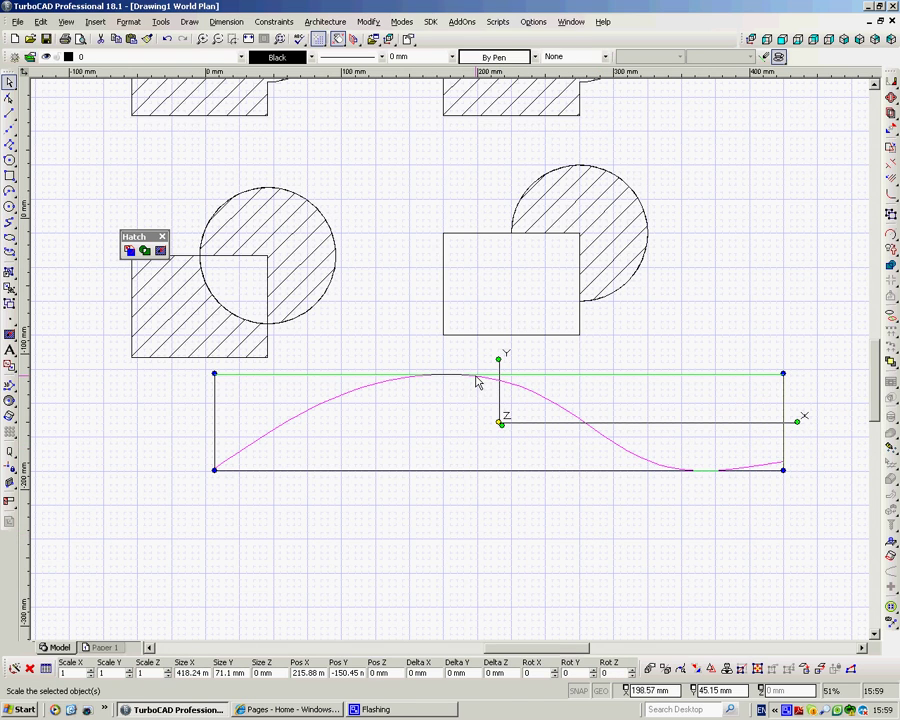
click(498, 422)
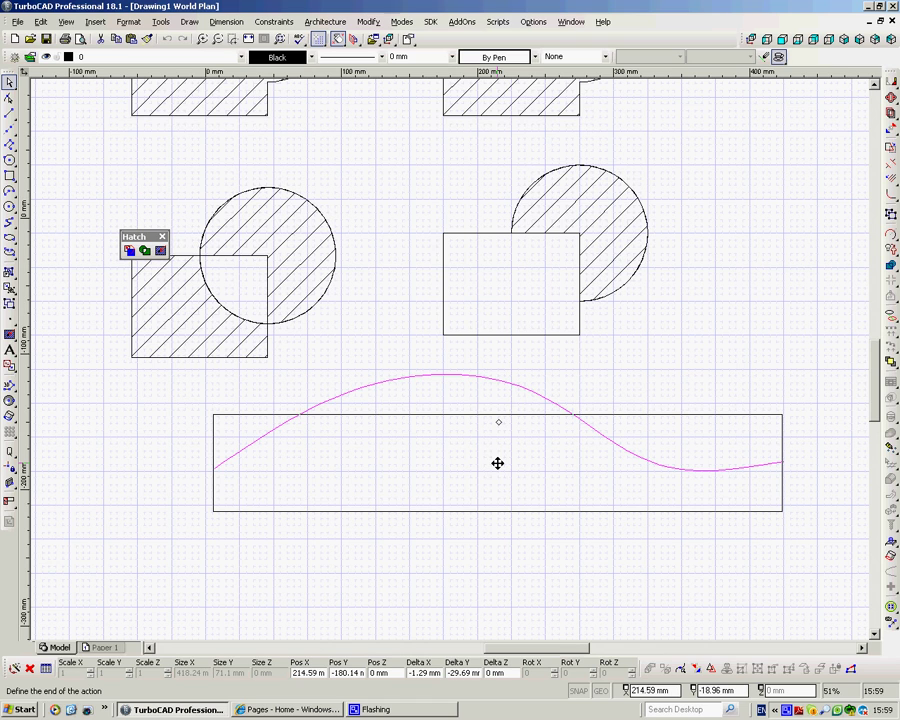
click(497, 463)
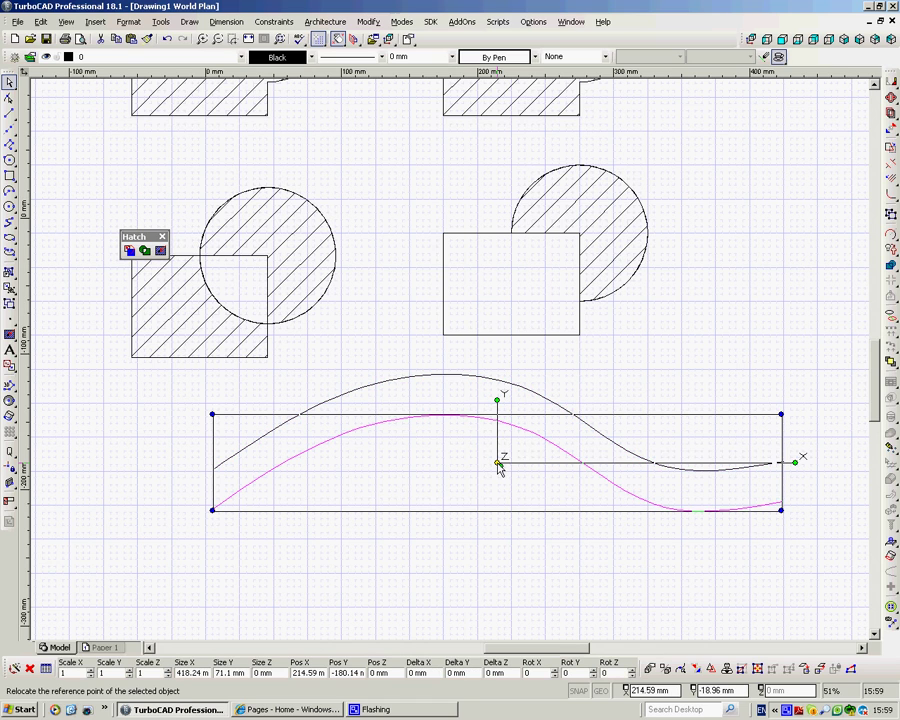
click(602, 370)
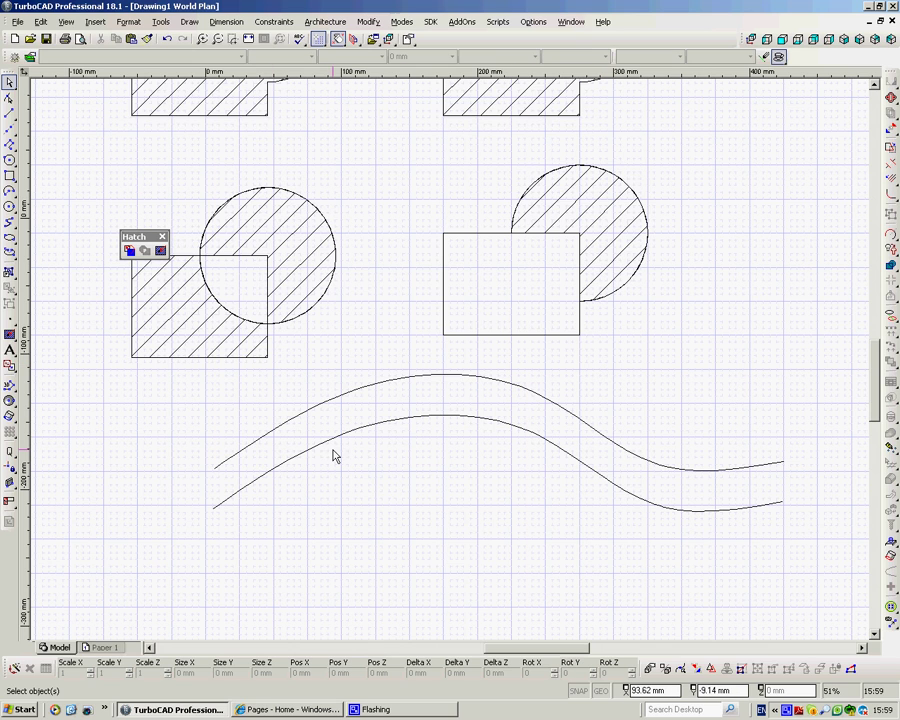
- Draw straight lines connecting the two wavy curves' left endpoints and their right endpoints
right_click(288, 367)
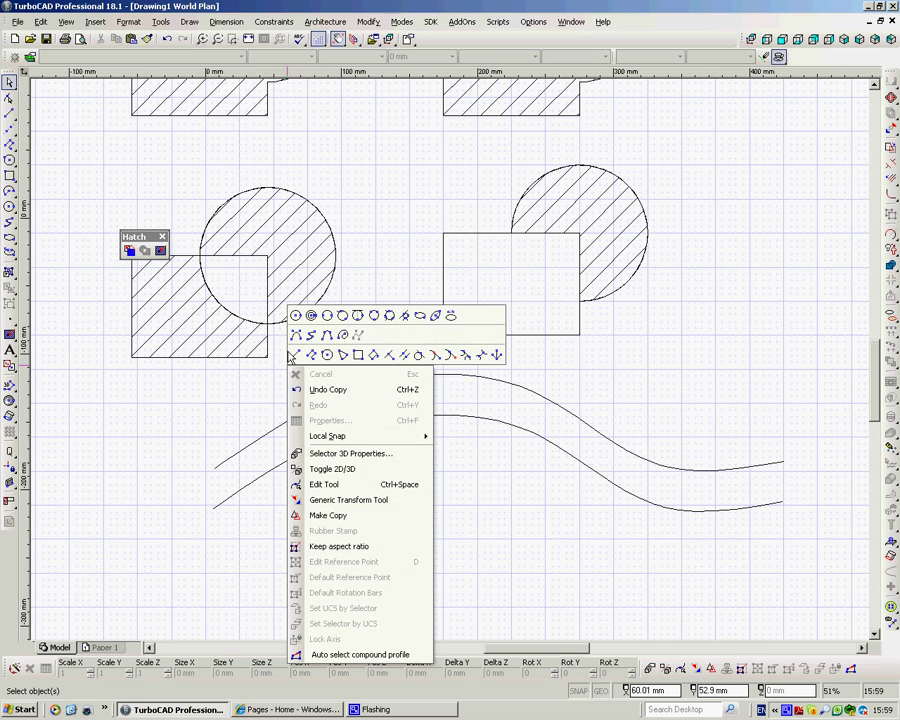
click(294, 355)
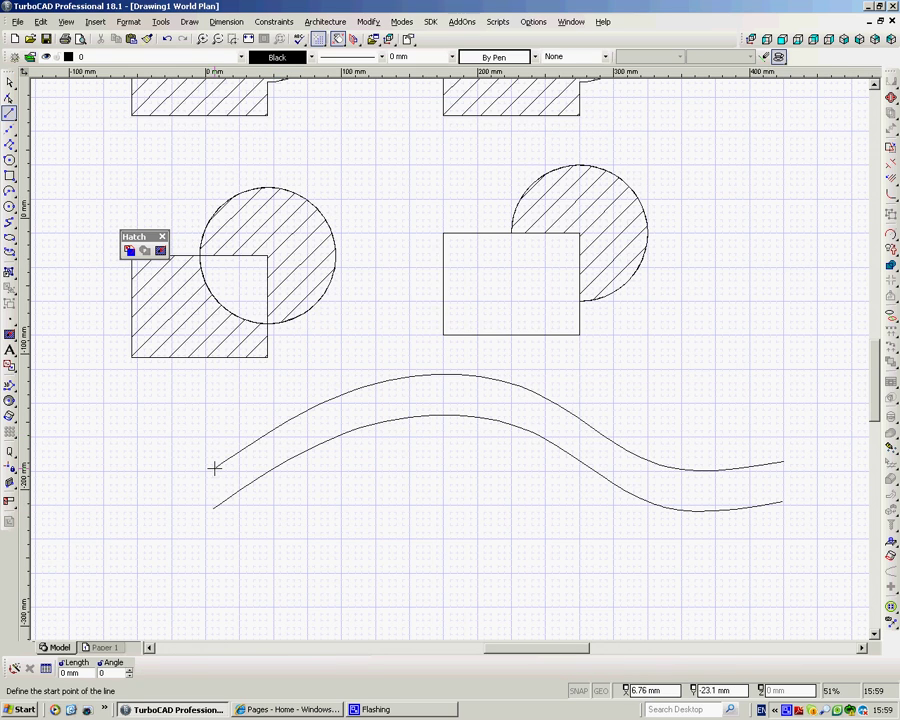
click(214, 467)
click(213, 506)
click(783, 462)
click(783, 504)
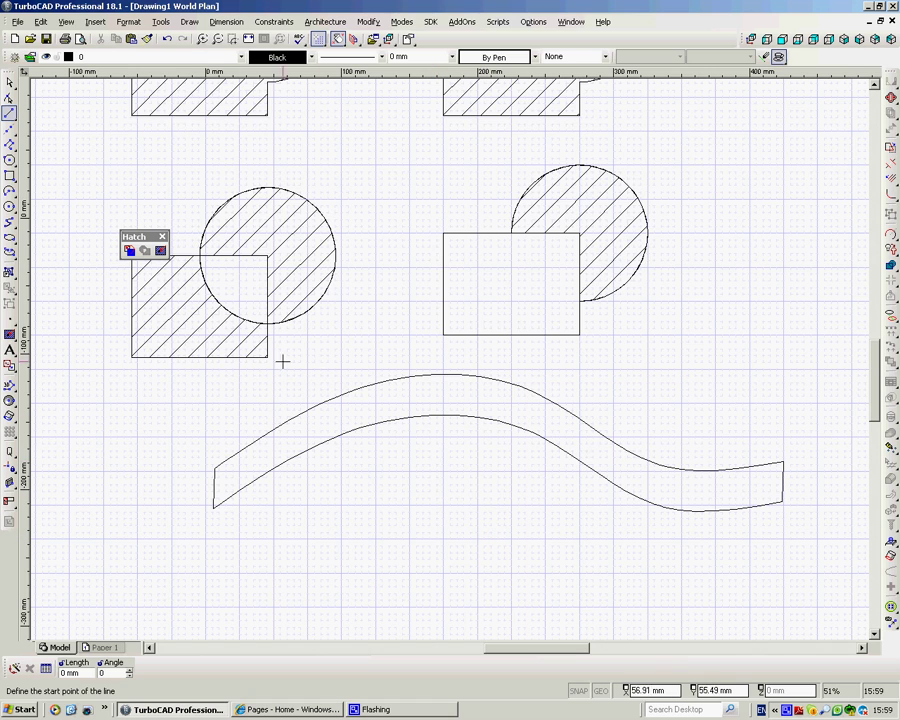
- Set the hatch pattern to CONCRETE_2 and switch to pick-point hatching
click(128, 250)
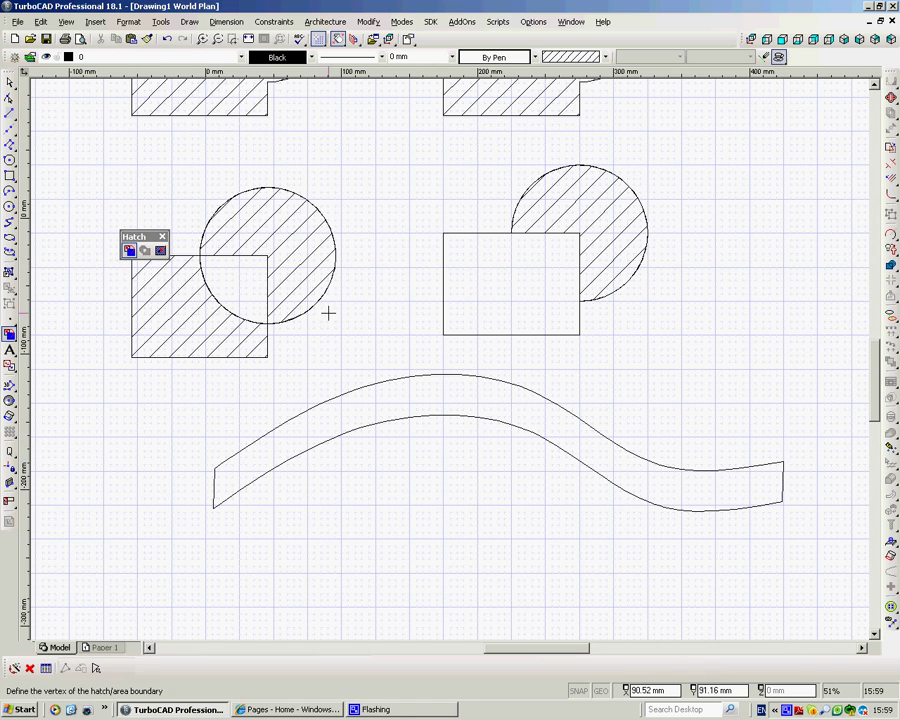
right_click(336, 309)
click(378, 364)
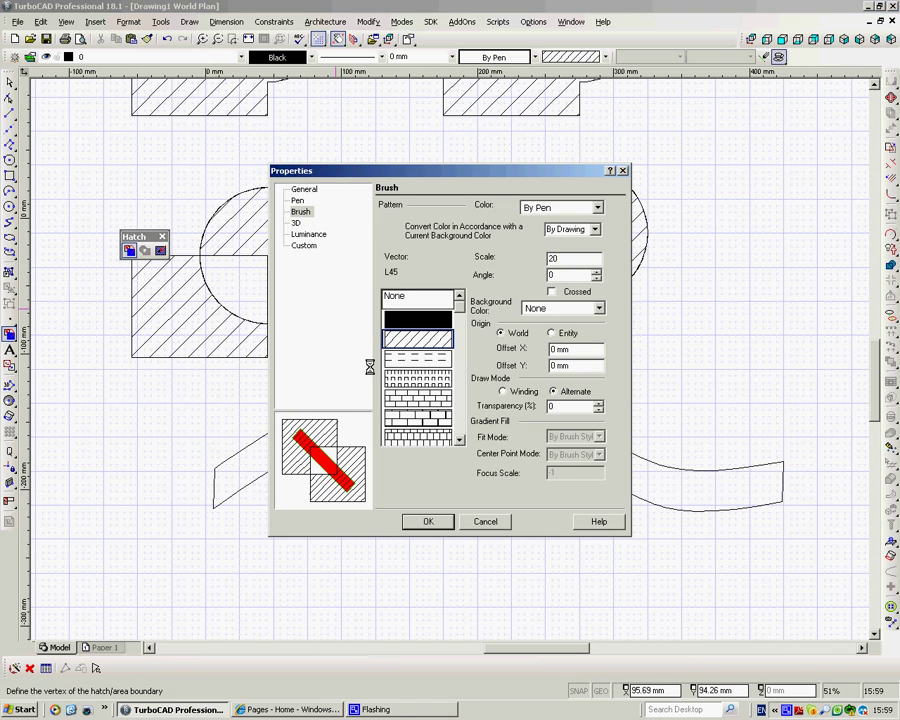
drag(461, 323, 464, 342)
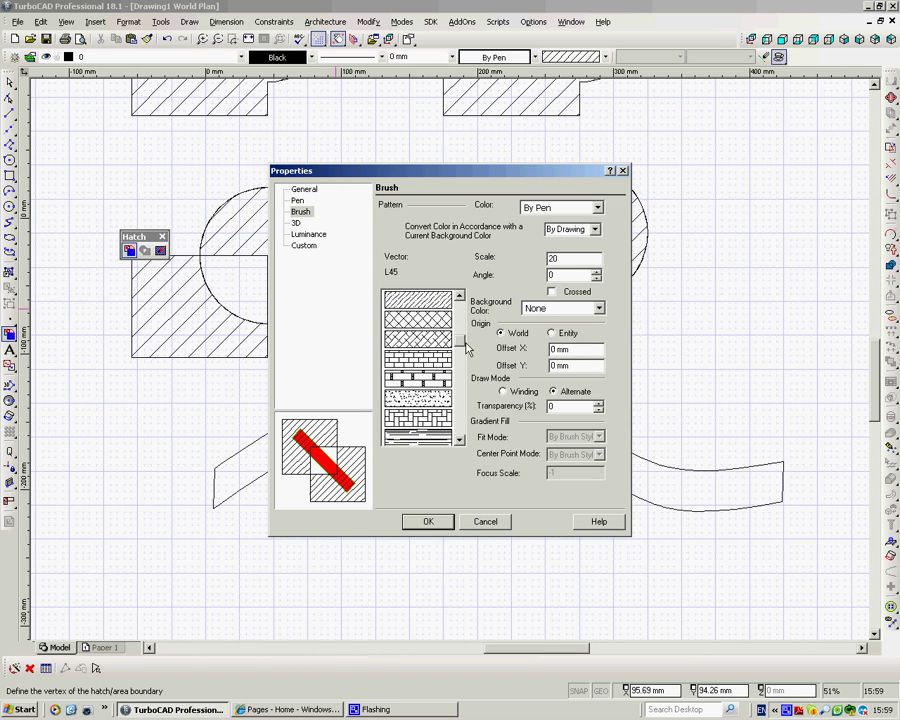
click(418, 403)
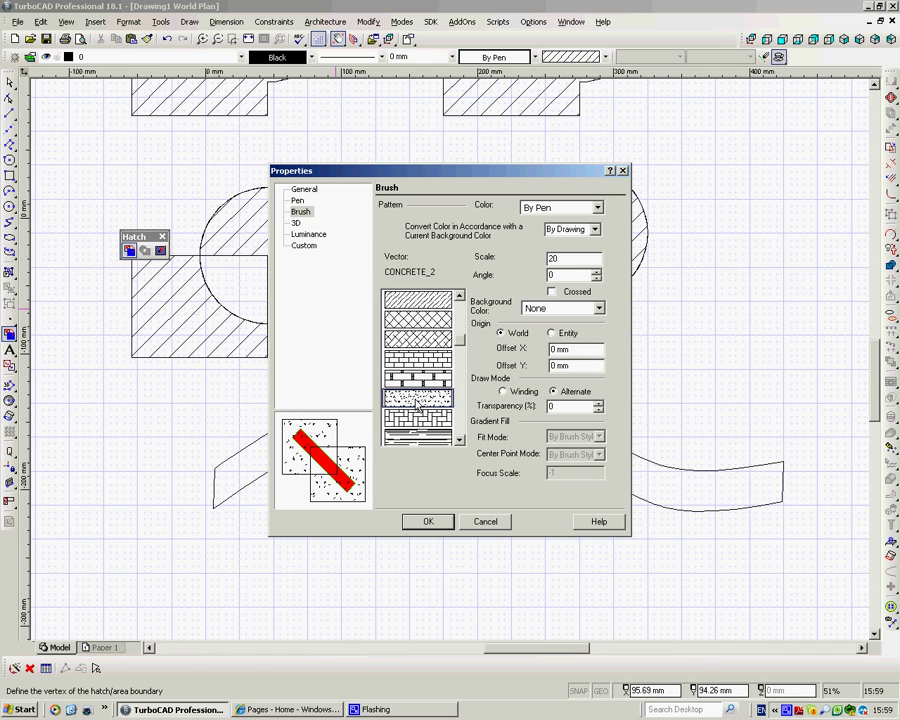
click(428, 523)
click(160, 250)
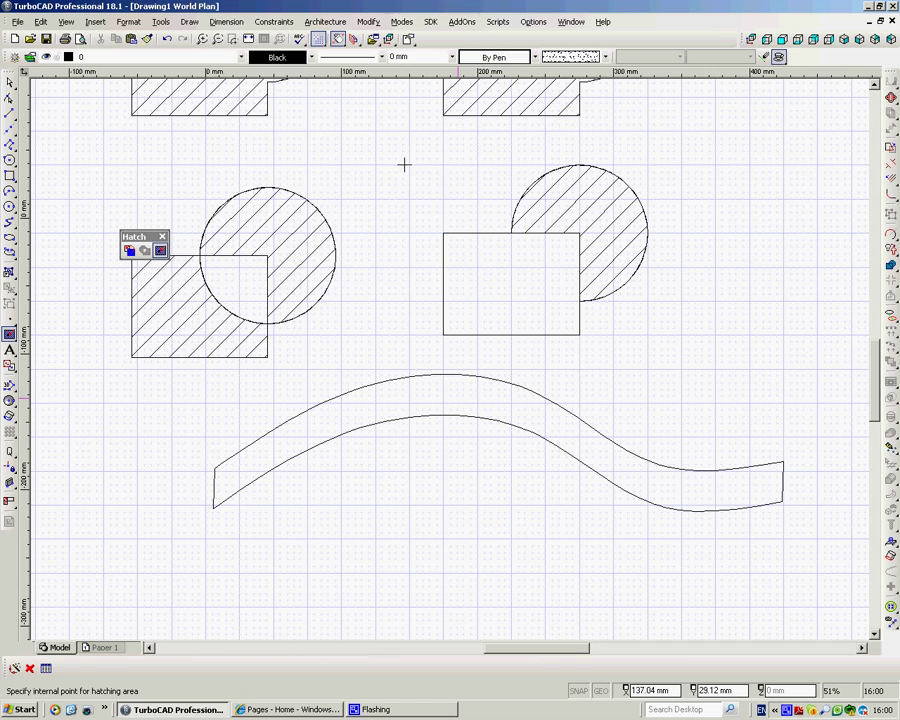
- Use Join Polyline to merge the upper curve, lower curve and end line into one closed polyline
key(Escape)
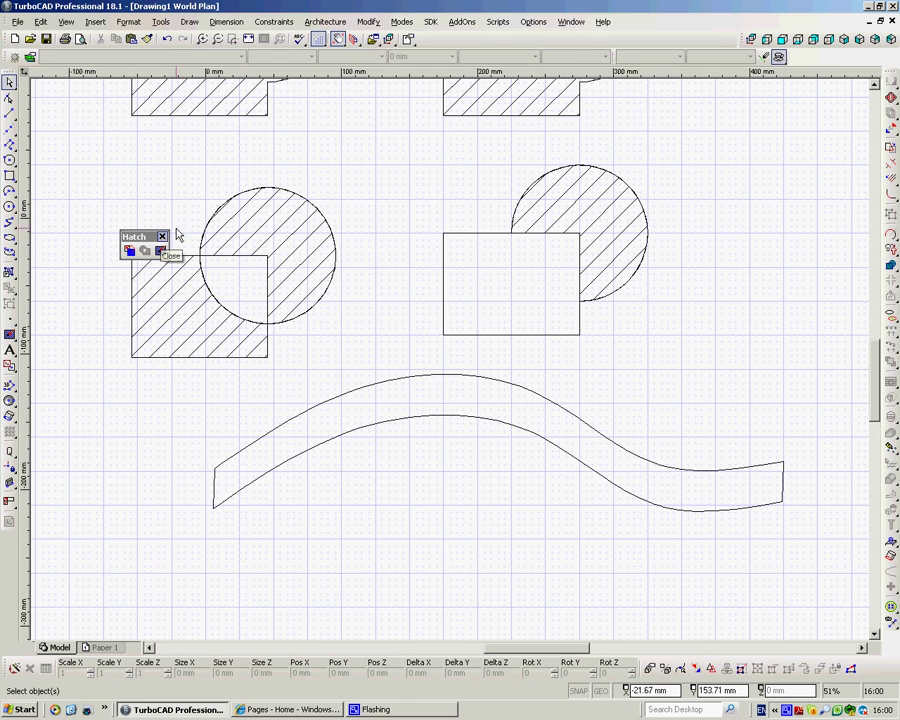
click(369, 22)
click(430, 546)
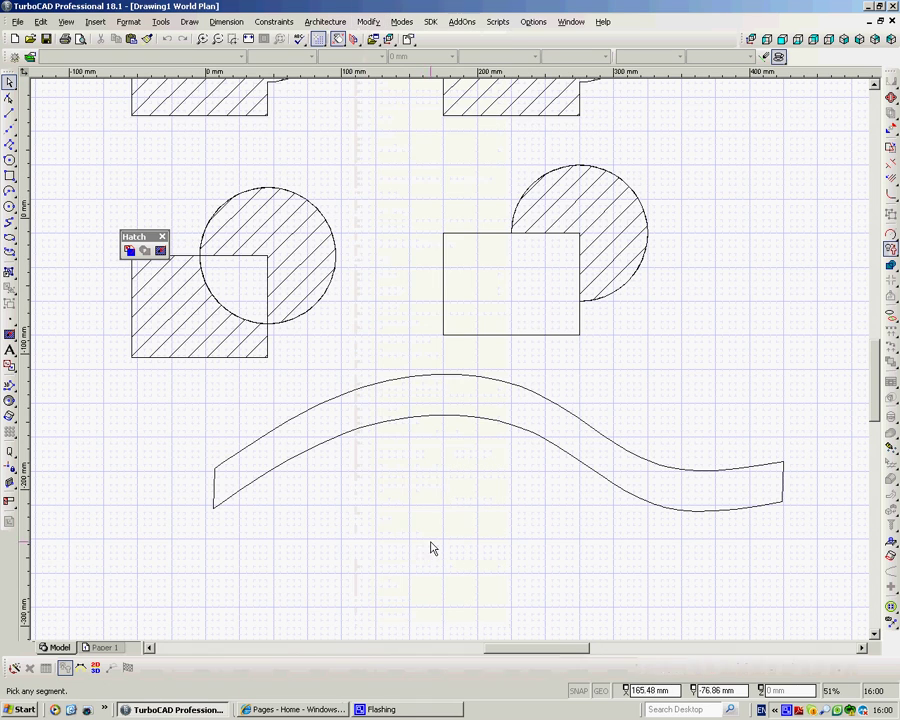
click(354, 405)
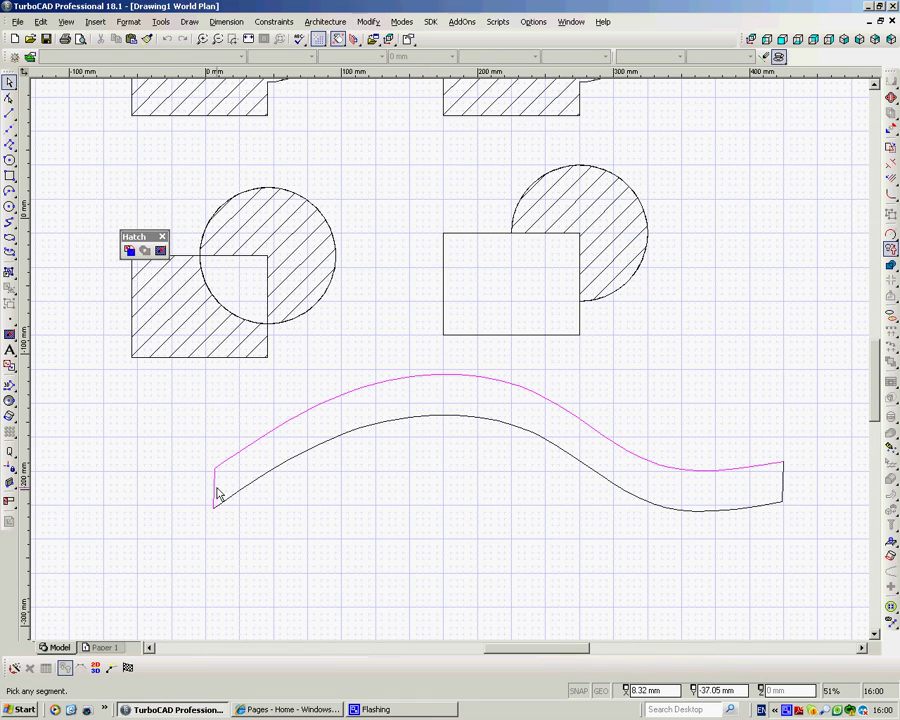
click(303, 457)
click(783, 490)
right_click(647, 330)
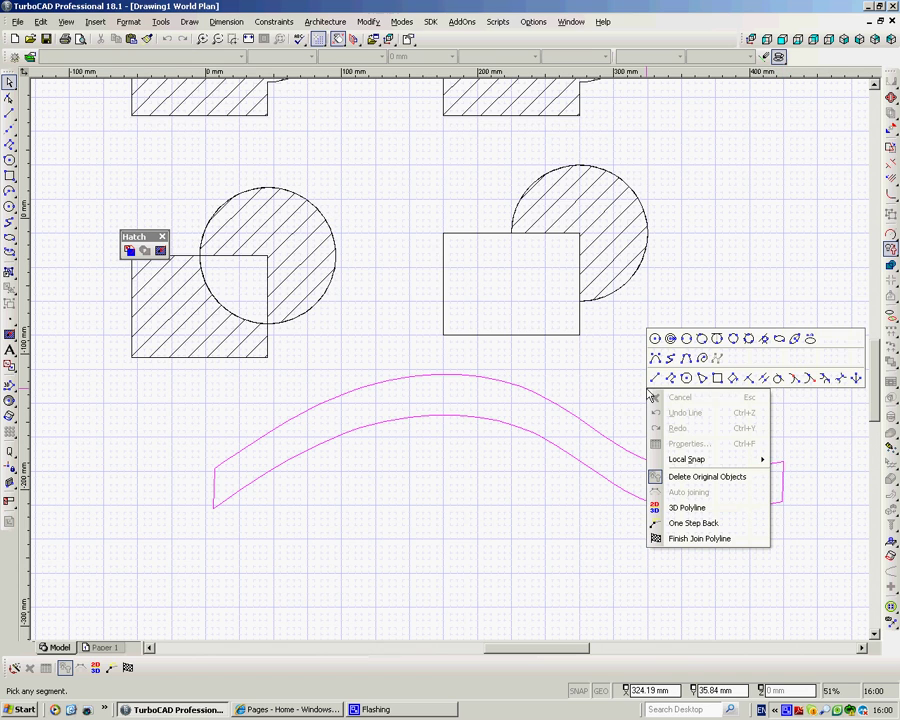
click(684, 541)
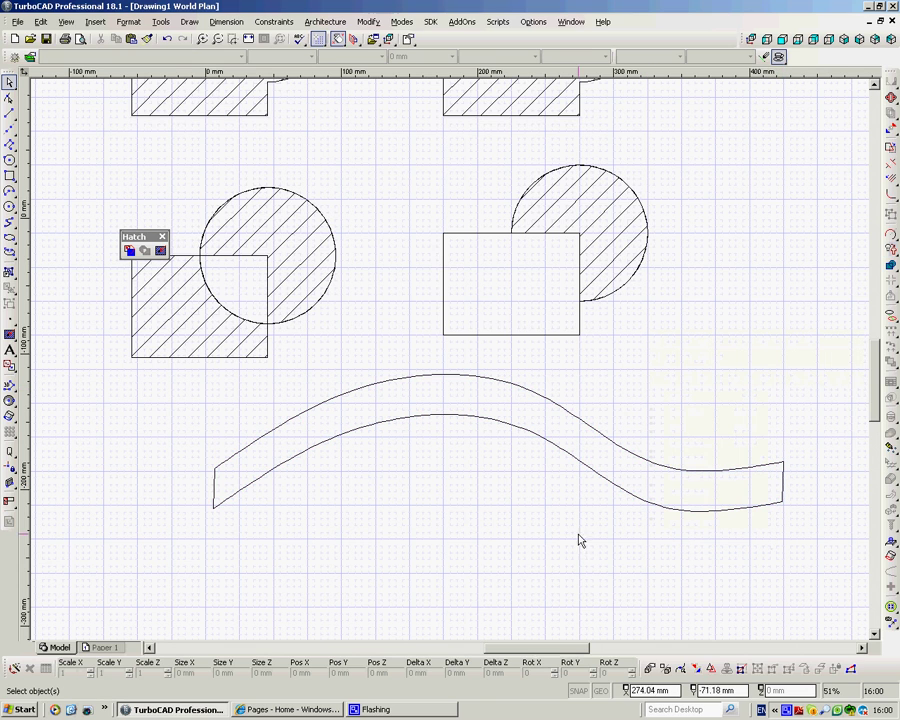
- Pick a point inside the wavy band to fill it with the CONCRETE_2 hatch
click(160, 250)
click(401, 398)
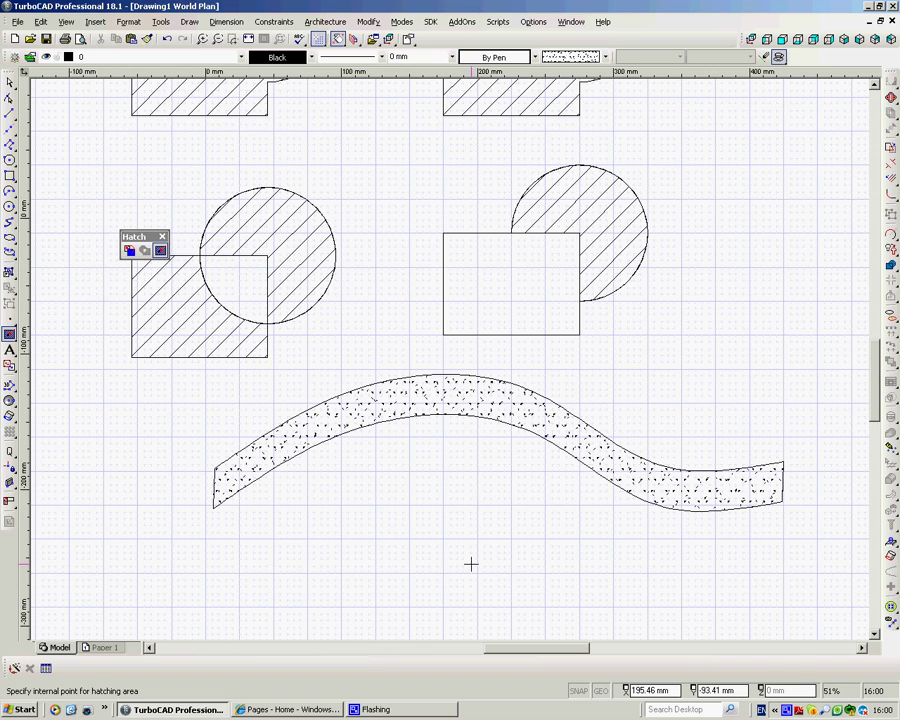
- Undo the band's hatch and change the CONCRETE_2 hatch scale from 20 to 500
key(ctrl+z)
right_click(388, 271)
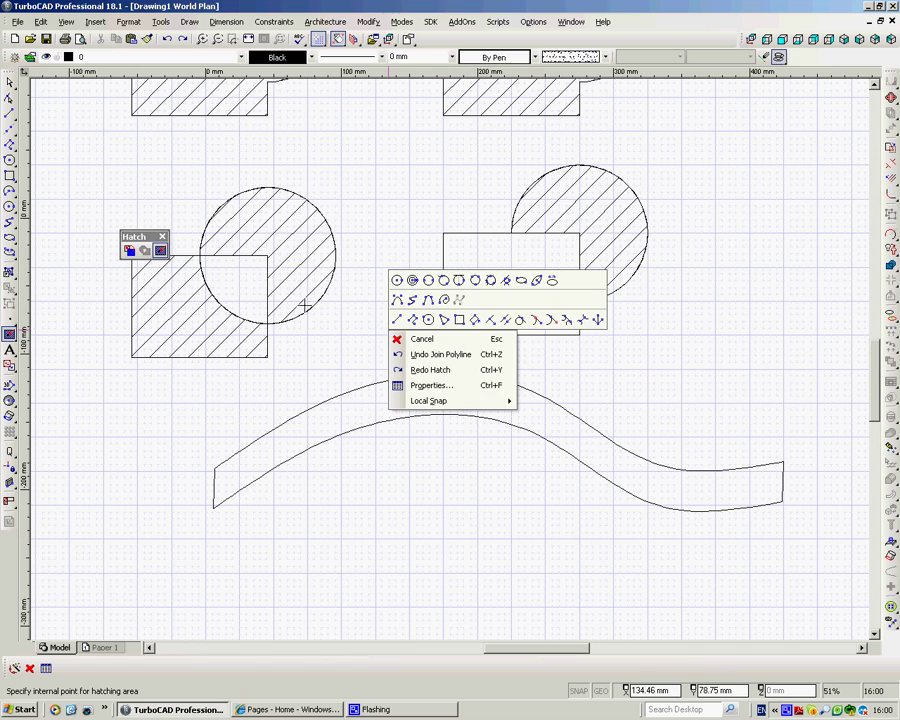
click(130, 251)
right_click(347, 318)
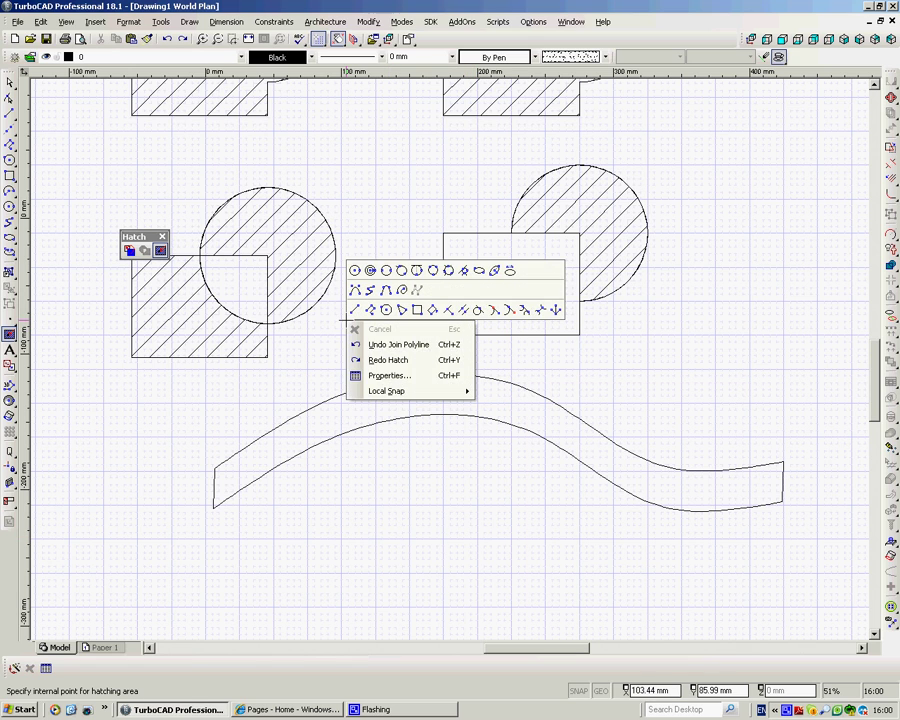
click(385, 375)
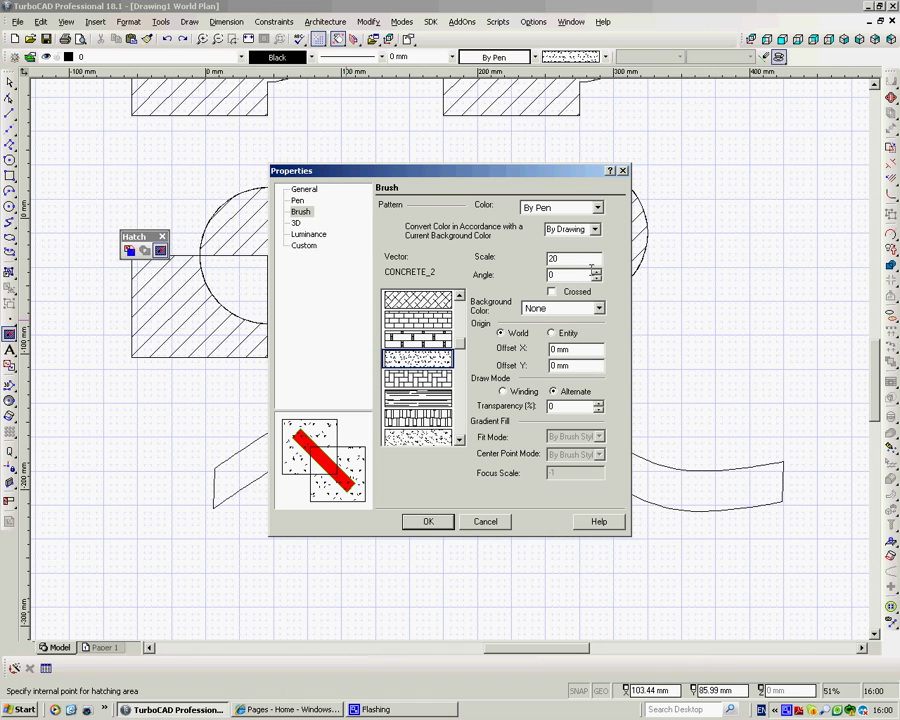
drag(580, 258, 499, 254)
click(428, 520)
- Change the concrete hatch scale back from 500 to 20
click(162, 251)
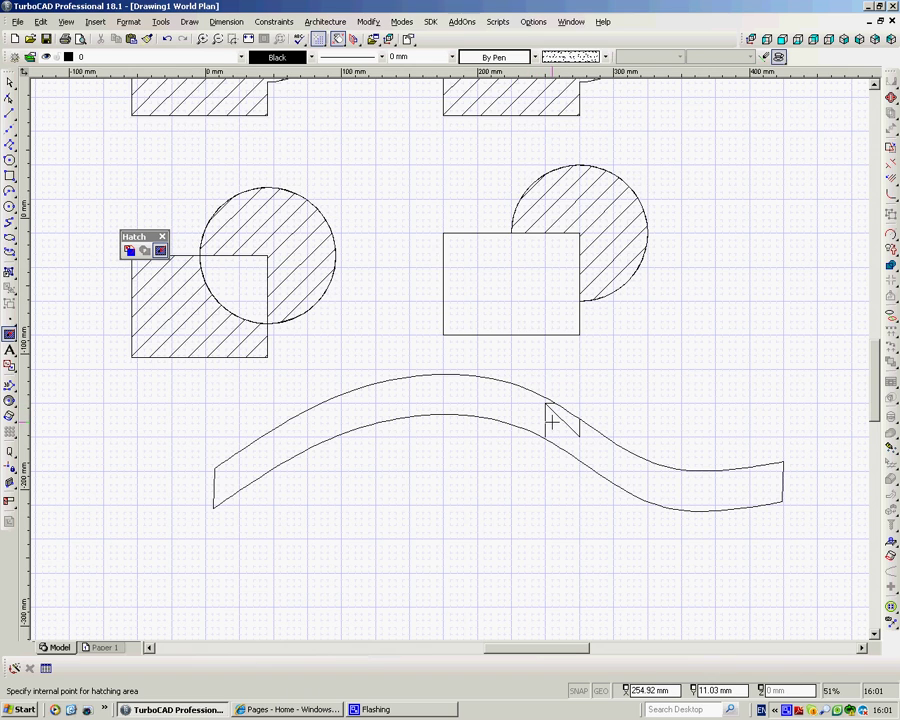
right_click(354, 347)
click(386, 404)
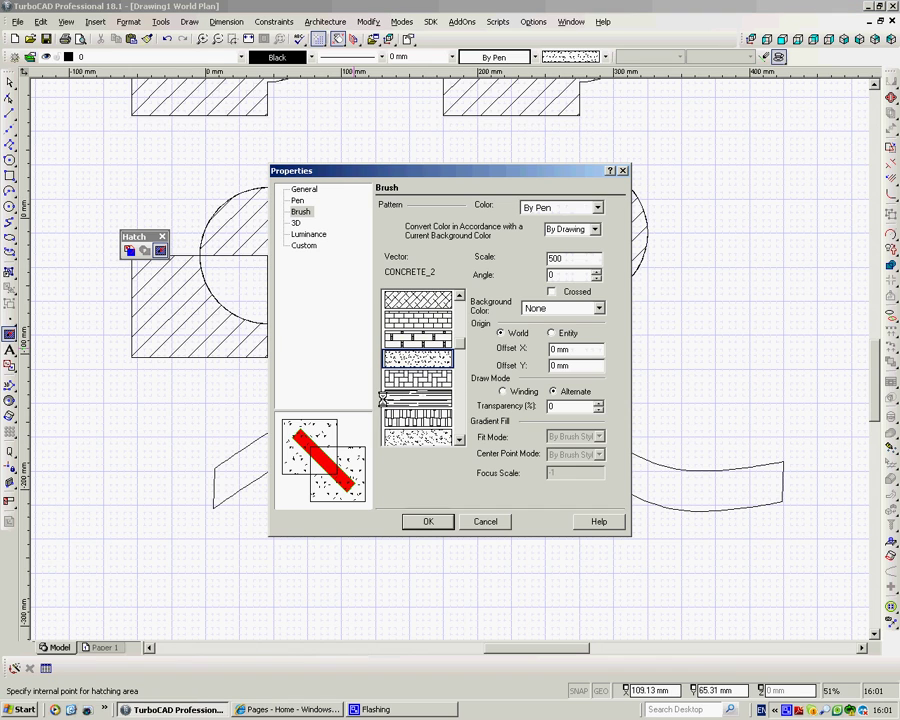
drag(574, 259, 486, 263)
click(422, 522)
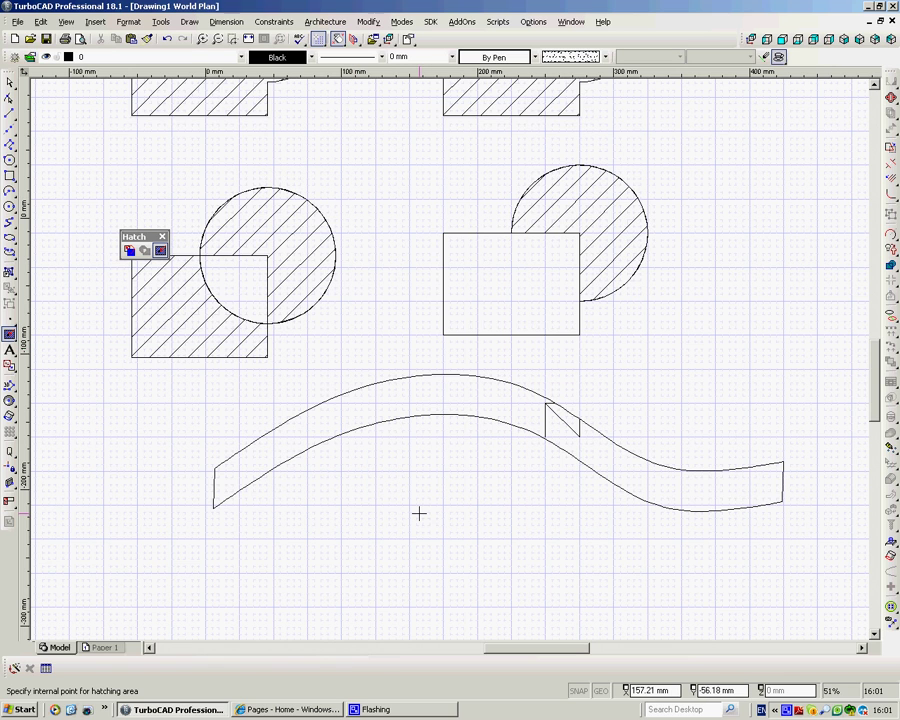
- Fill the wavy band with the CONCRETE_2 hatch at scale 20
click(162, 252)
click(416, 393)
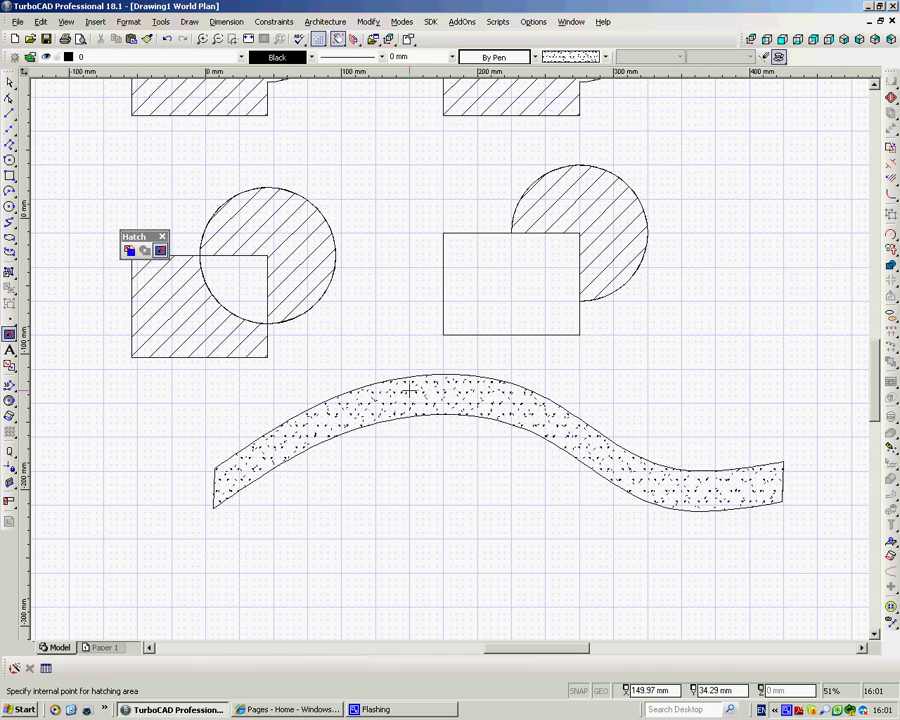
- Zoom in to check the band's hatch edge, zoom back out and end hatching
scroll(212, 464, up, 2)
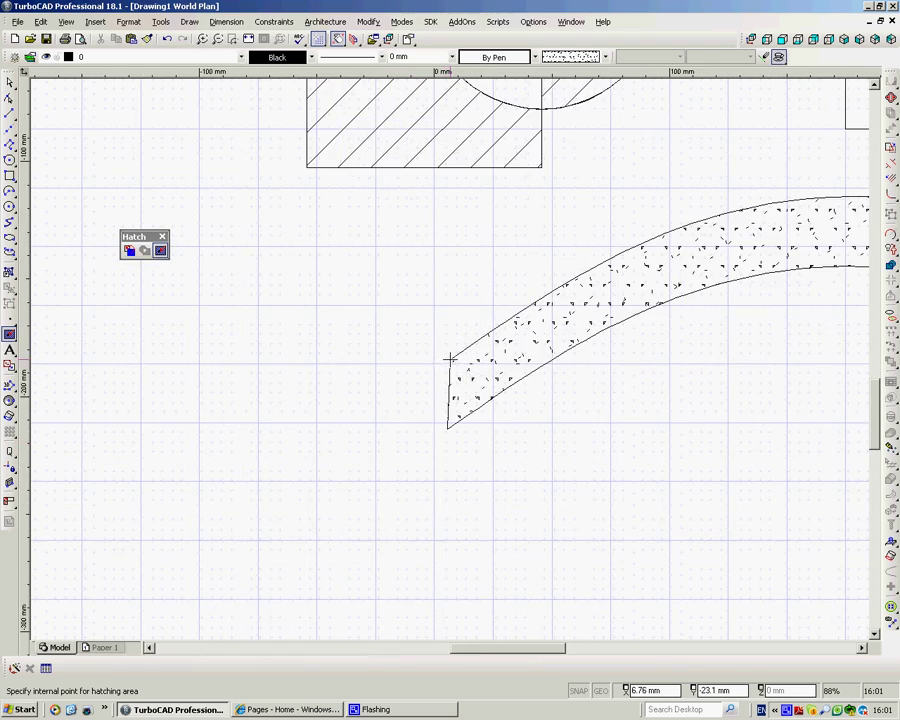
scroll(453, 358, up, 10)
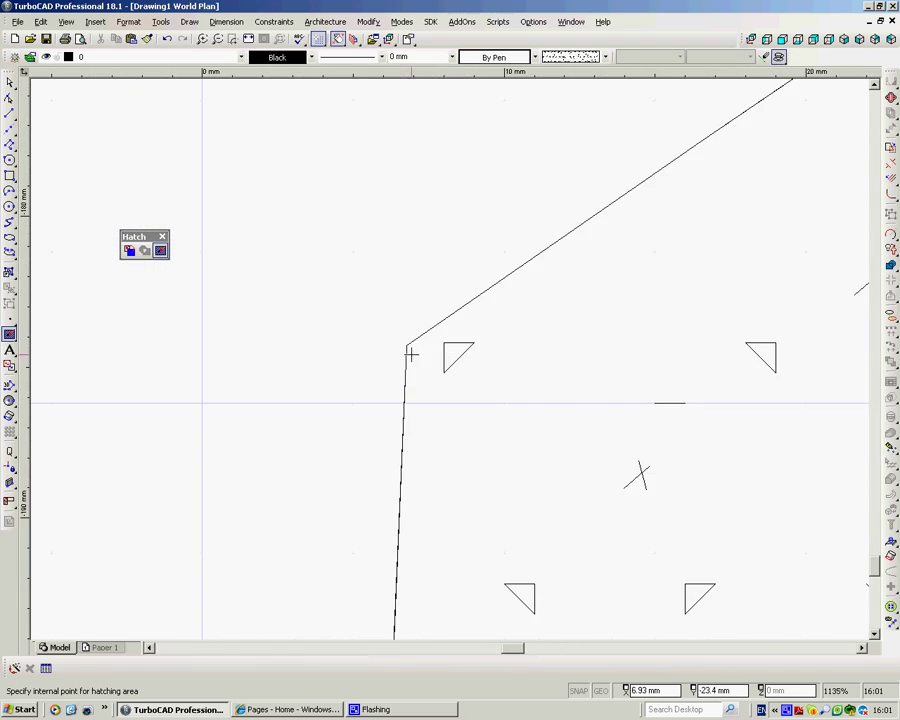
scroll(402, 351, down, 12)
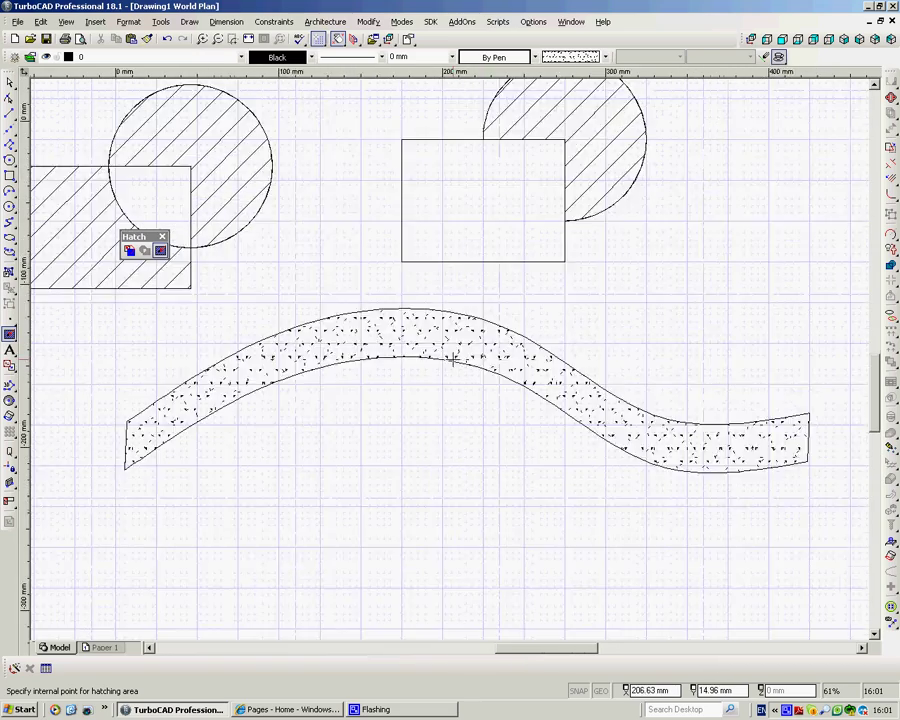
scroll(250, 358, down, 1)
key(Escape)
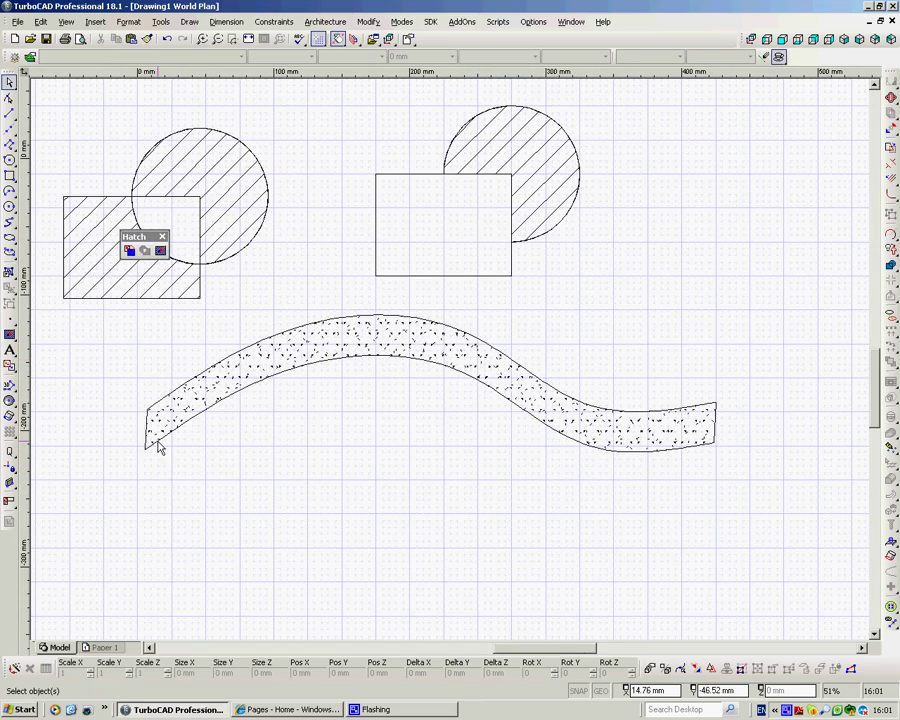
- Switch to the Line tool and zoom out slightly
right_click(116, 390)
click(125, 374)
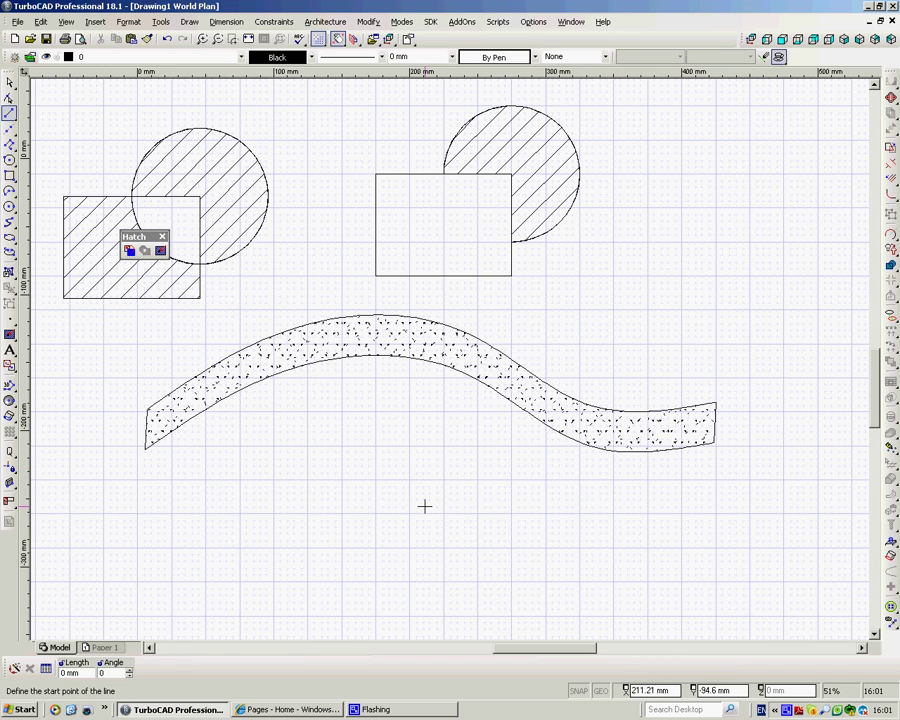
scroll(450, 357, down, 1)
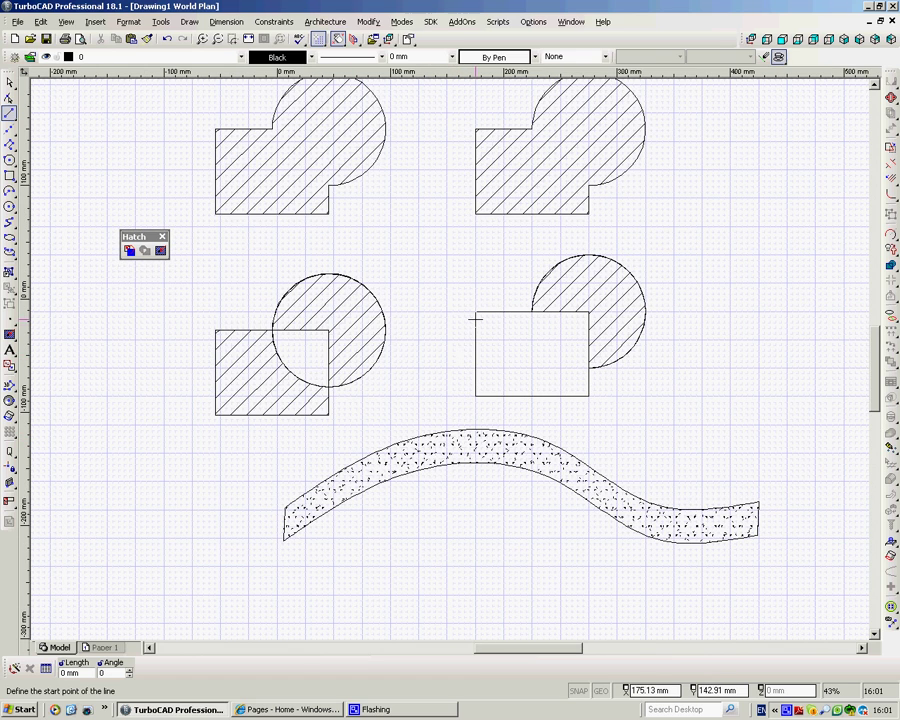